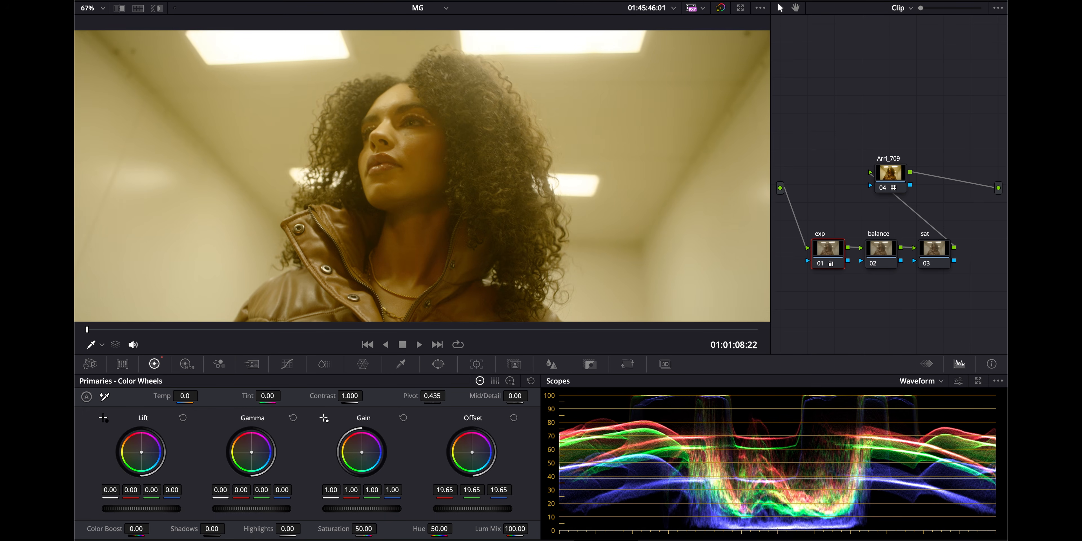
- Add a serial node after the exp node and disable the exp node's existing primaries adjustment
key("alt+s")
left_click(811, 245)
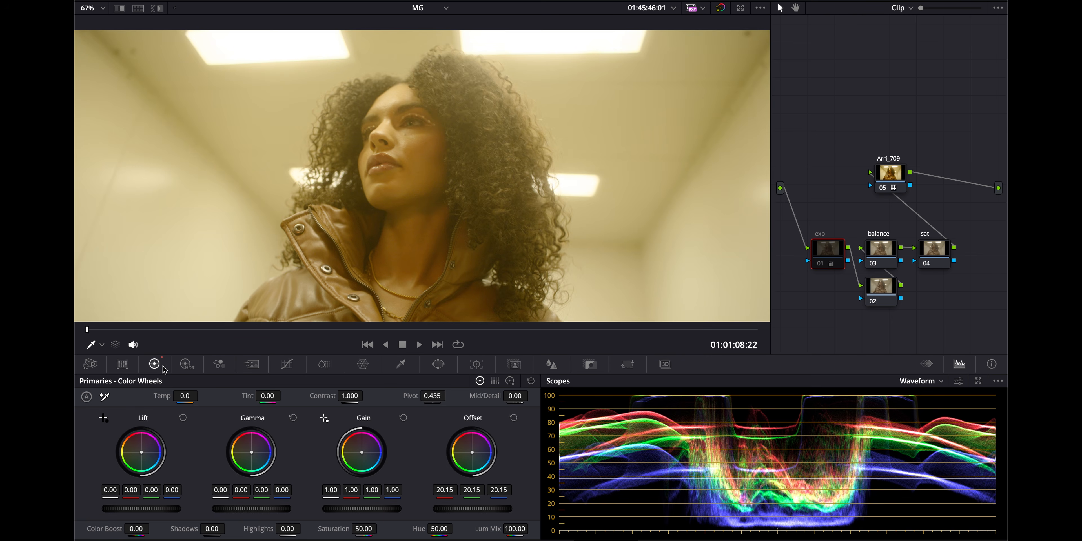
- Set the HDR color wheels' color space to ARRI Wide Gamut 3 and lower the exp node's global exposure to -0.80
left_click(187, 364)
left_click(530, 381)
mouse_move(588, 502)
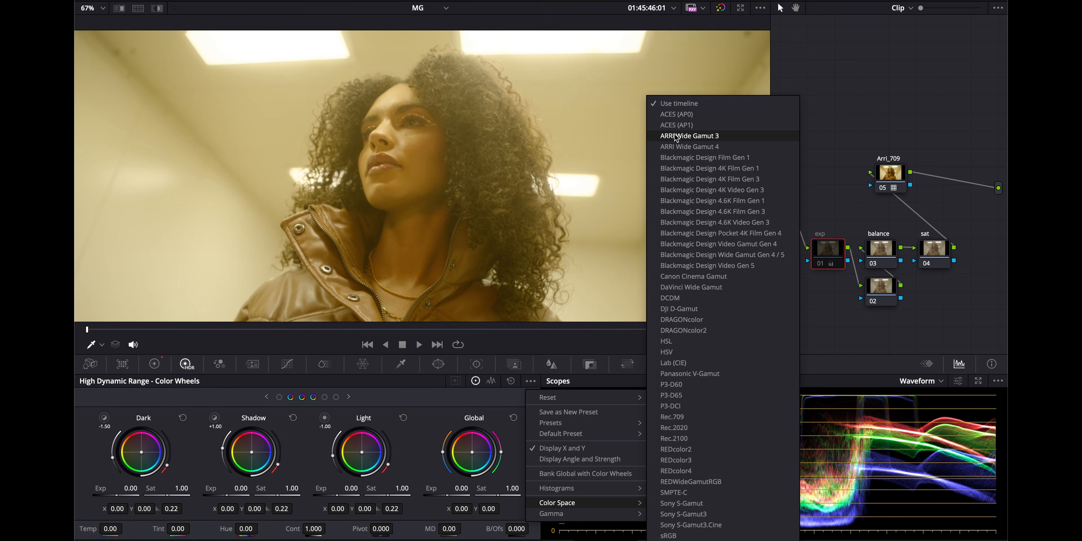
left_click(677, 136)
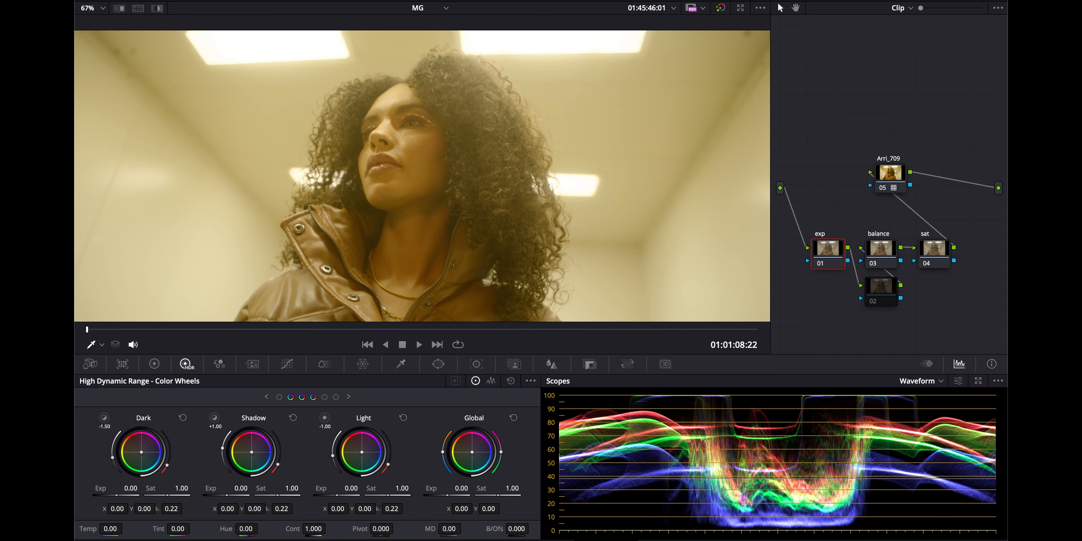
mouse_move(461, 489)
left_mouse_down()
mouse_move(437, 488)
mouse_move(450, 494)
left_mouse_up()
- Neutralize the yellow cast on the balance node using the vectorscope, with Offset at 18.55, 24.30 and 33.84, and compare before and after
left_click(884, 248)
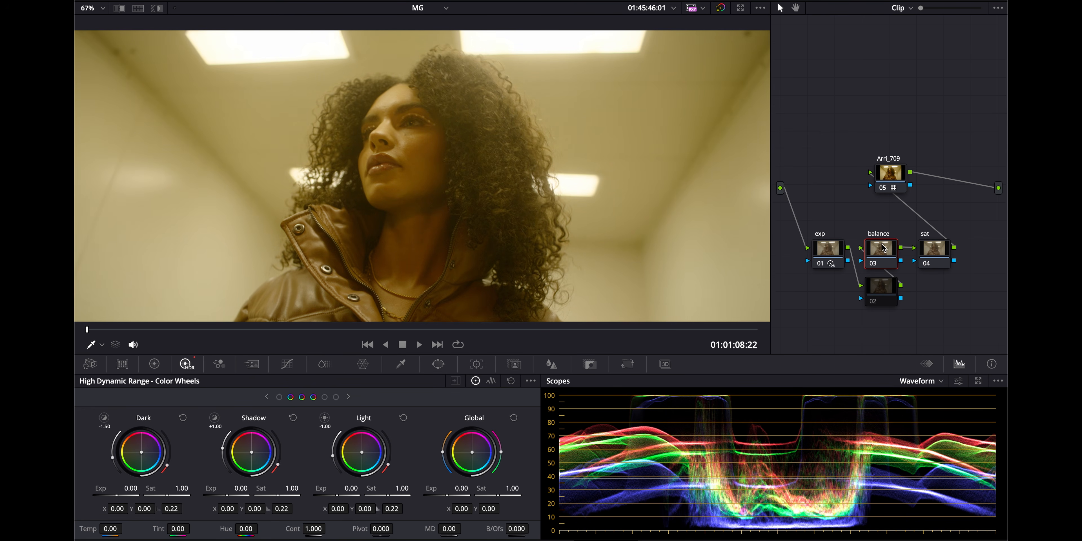
left_click(958, 381)
left_click(931, 379)
left_click(914, 421)
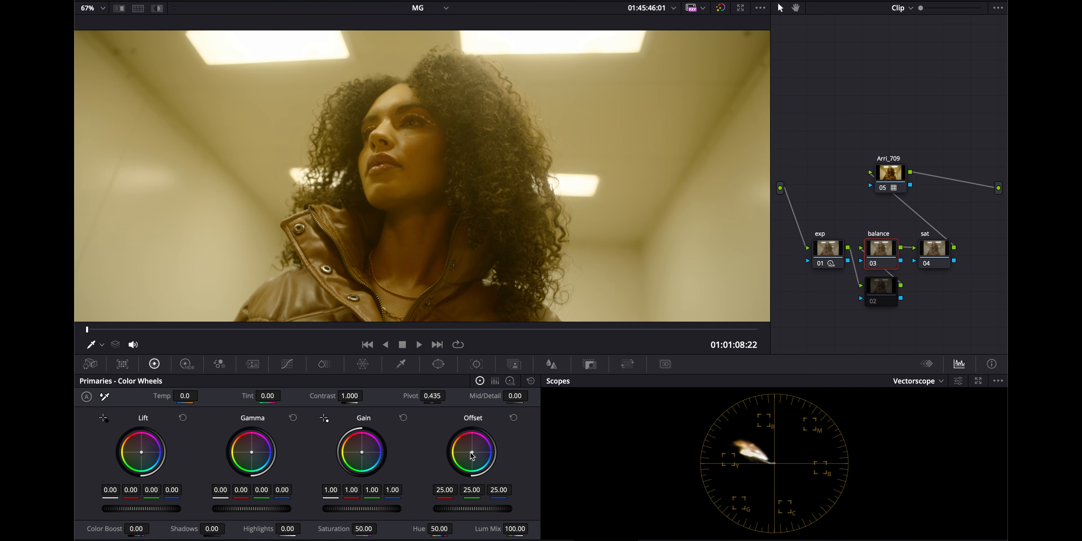
left_click_drag(473, 452, 475, 454)
key("super+d")
key("super+d")
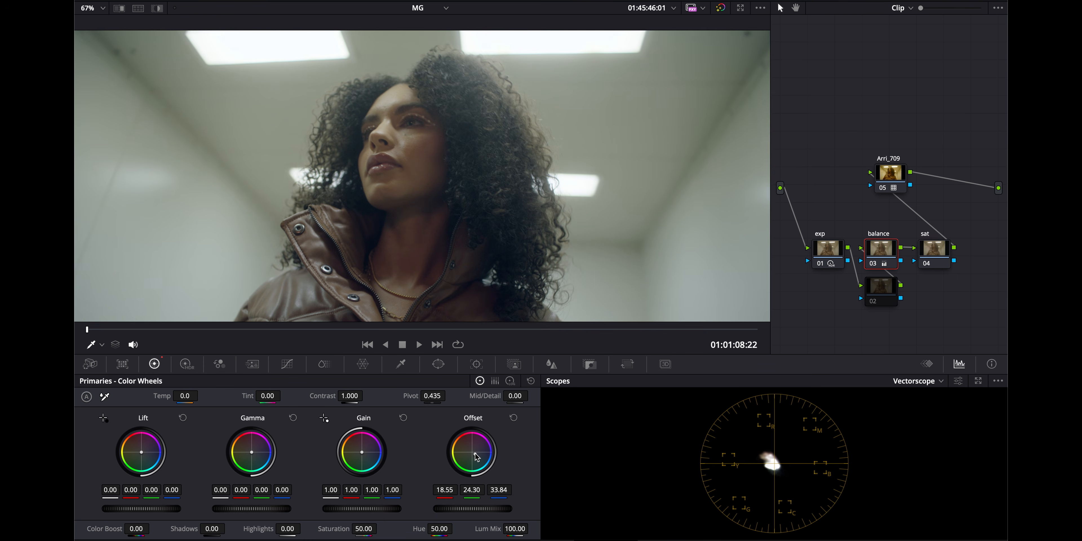
- Delete the disabled node below balance and replace the Arri_709 output node with F1_1118
left_click(896, 292)
key("Delete")
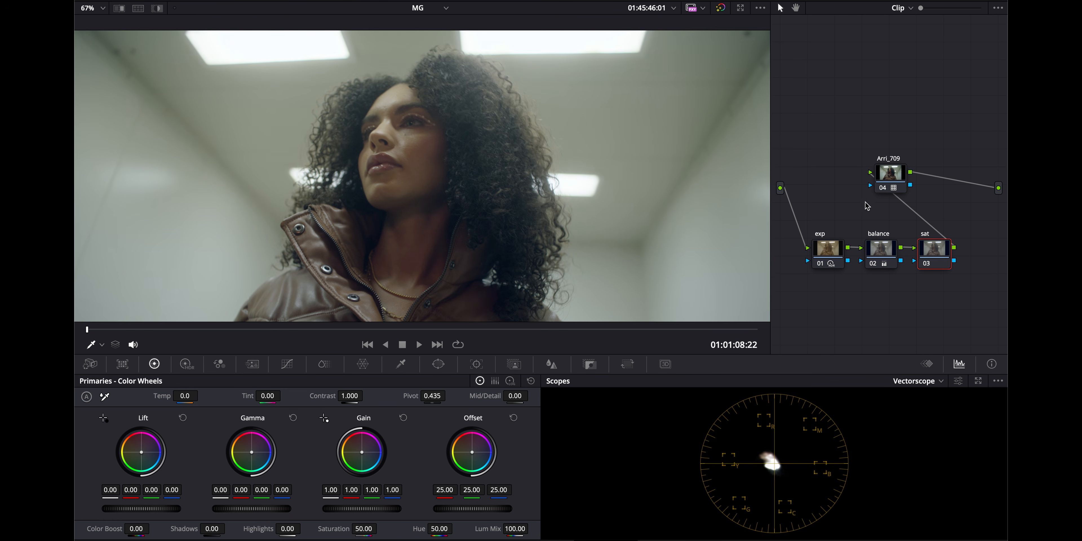
left_click(896, 175)
left_click_drag(897, 175, 891, 147)
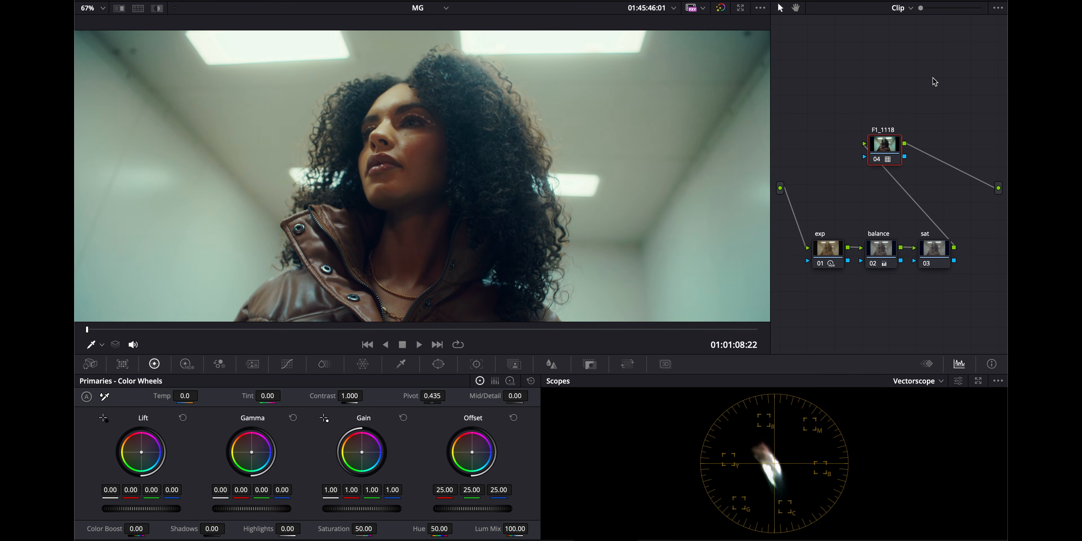
- Disable the balance node and add a serial node after it with a gentler cooling Offset of 22.34, 24.95 and 29.88
left_click(880, 249)
key("ctrl+d")
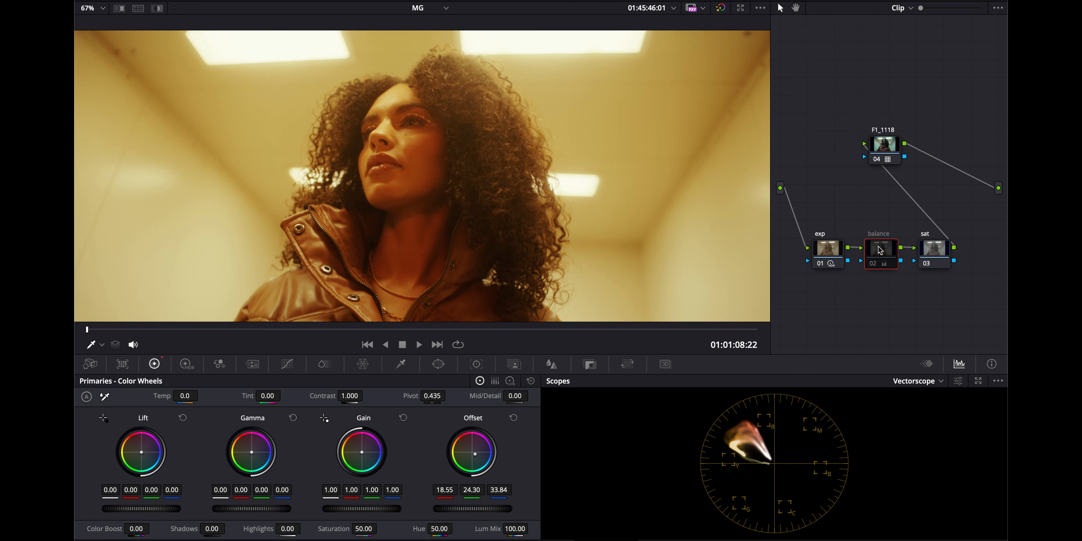
key("alt+s")
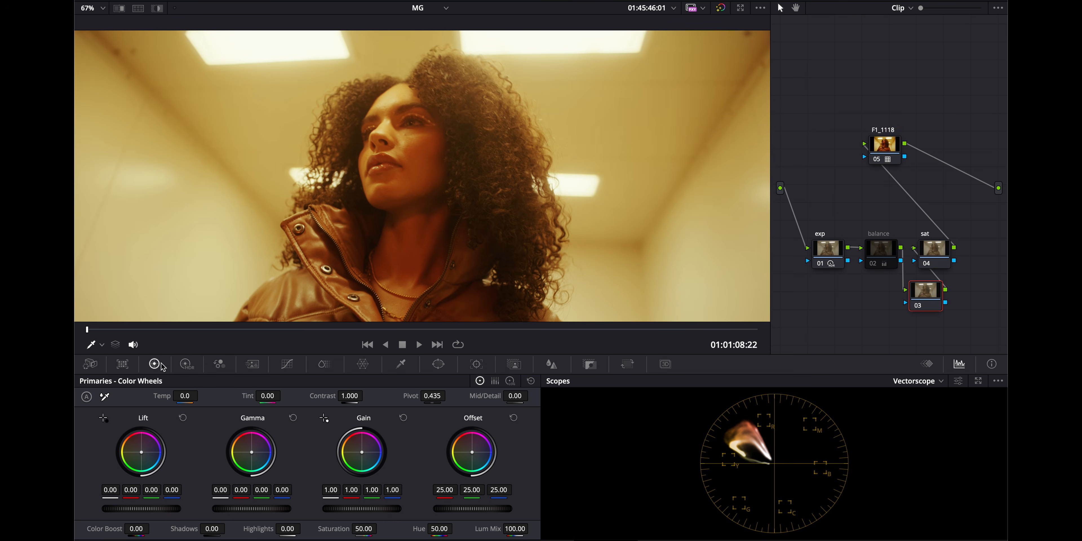
left_click_drag(472, 452, 474, 452)
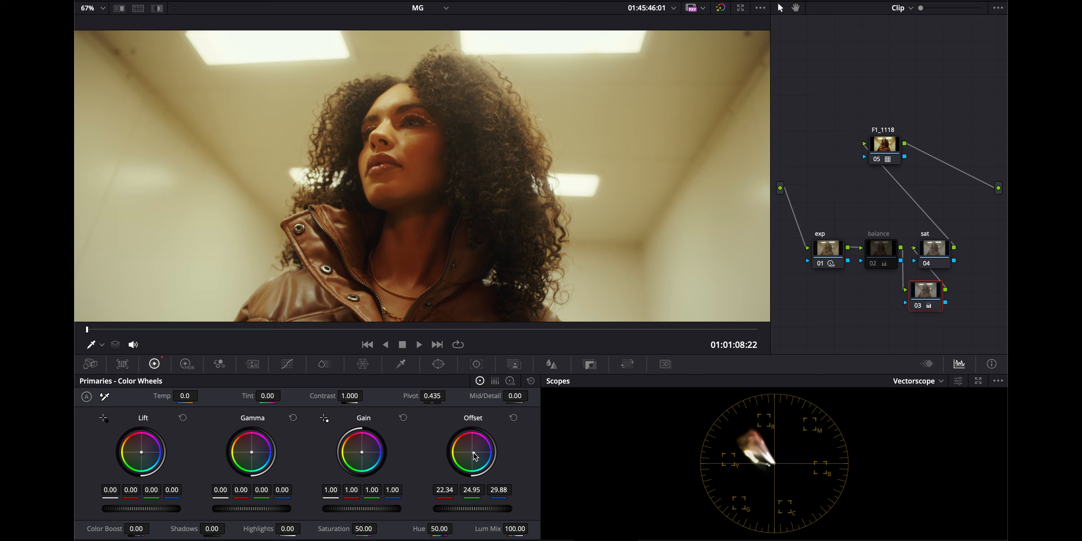
- Bring up the HDR color wheels for the exp node
left_click(824, 248)
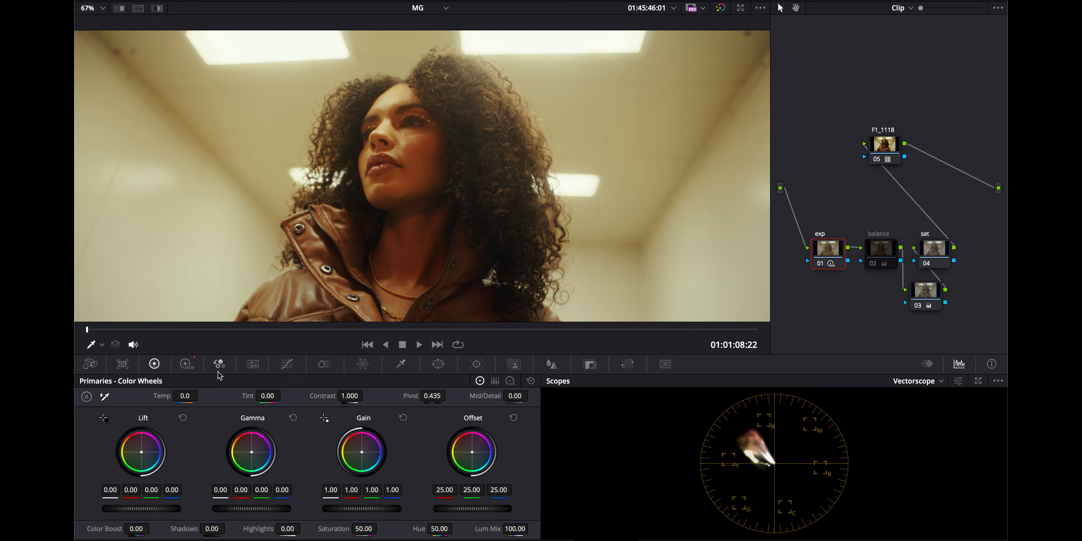
left_click(187, 364)
left_click(511, 381)
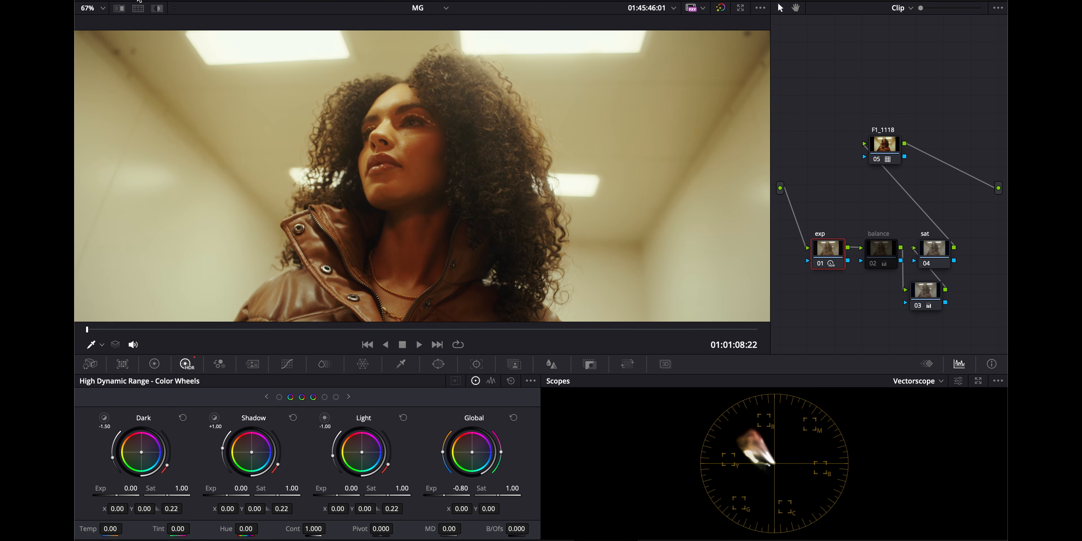
- Go to the grayscale ramp clip and show its signal on the waveform scope
key("Down")
key("Down")
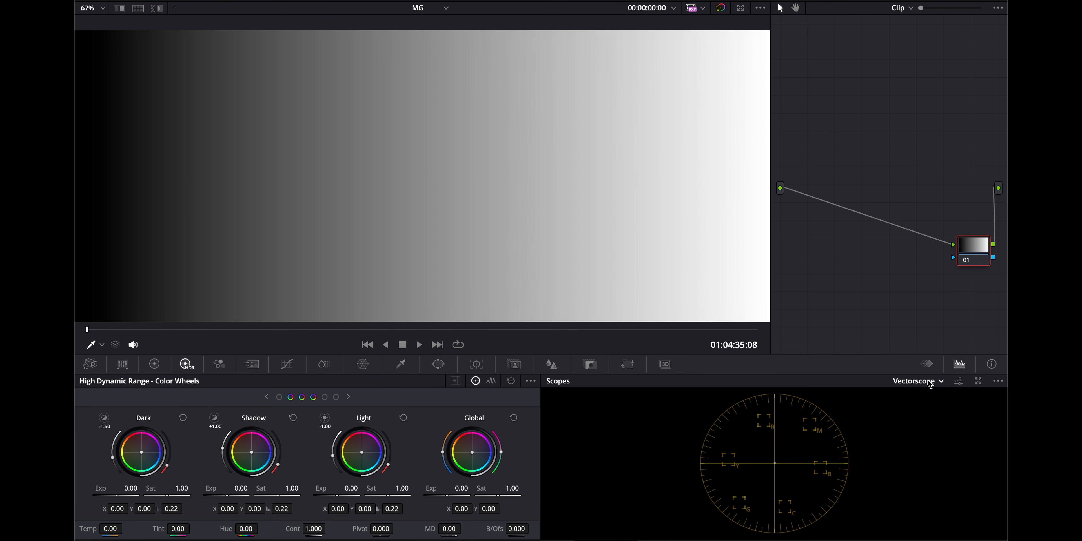
left_click(936, 383)
left_click(924, 410)
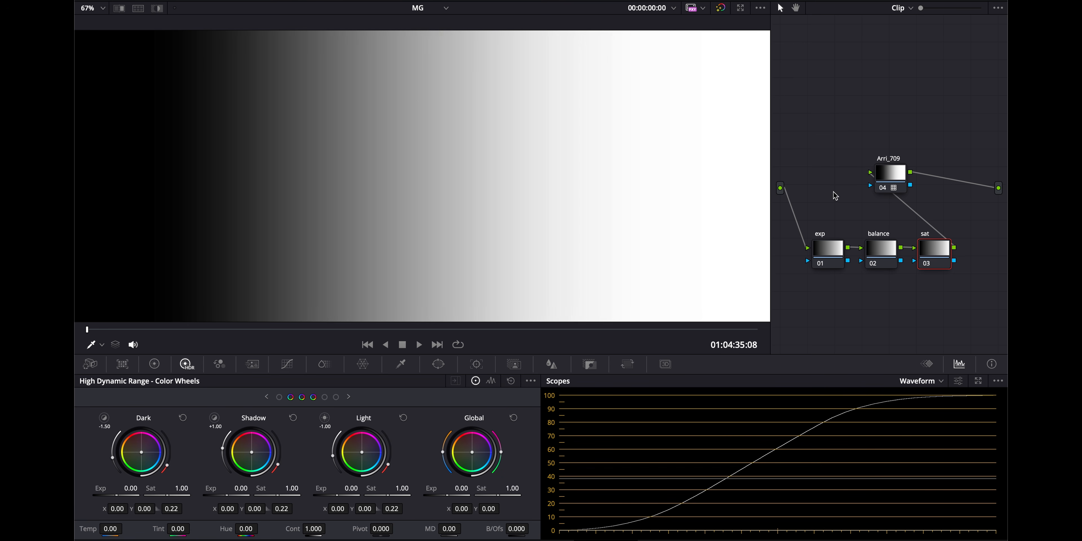
- Delete the exp, balance and sat nodes from the ramp clip, keeping only Arri_709
left_click_drag(965, 222, 804, 271)
key("Delete")
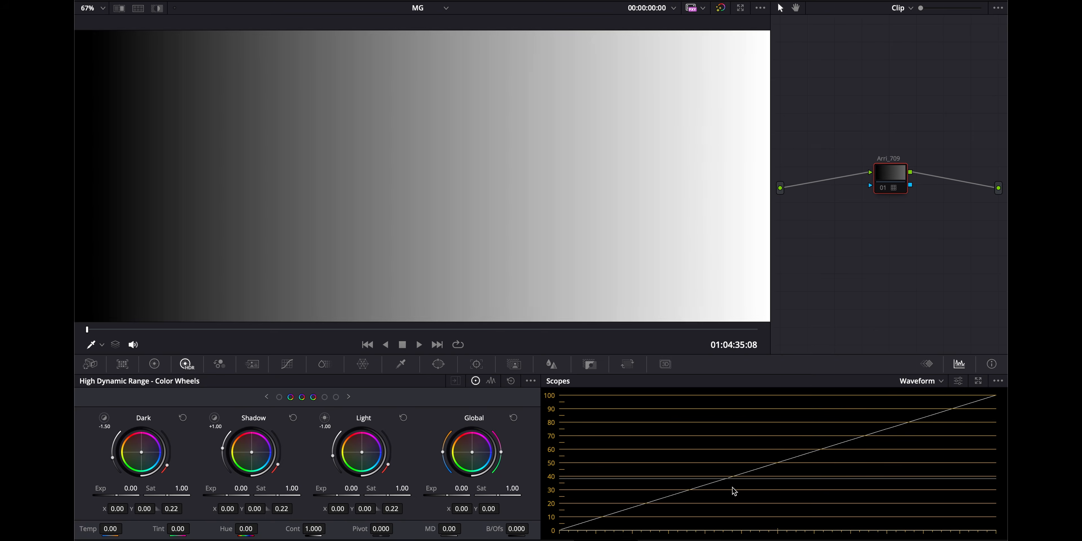
- Toggle the Arri_709 node off and on to examine where the ramp's waveform crosses the middle-gray reference line
key("super+d")
key("super+d")
key("super+d")
scroll(727, 484, "up", 2)
scroll(727, 485, "up", 5)
scroll(727, 485, "up", 3)
key("super+d")
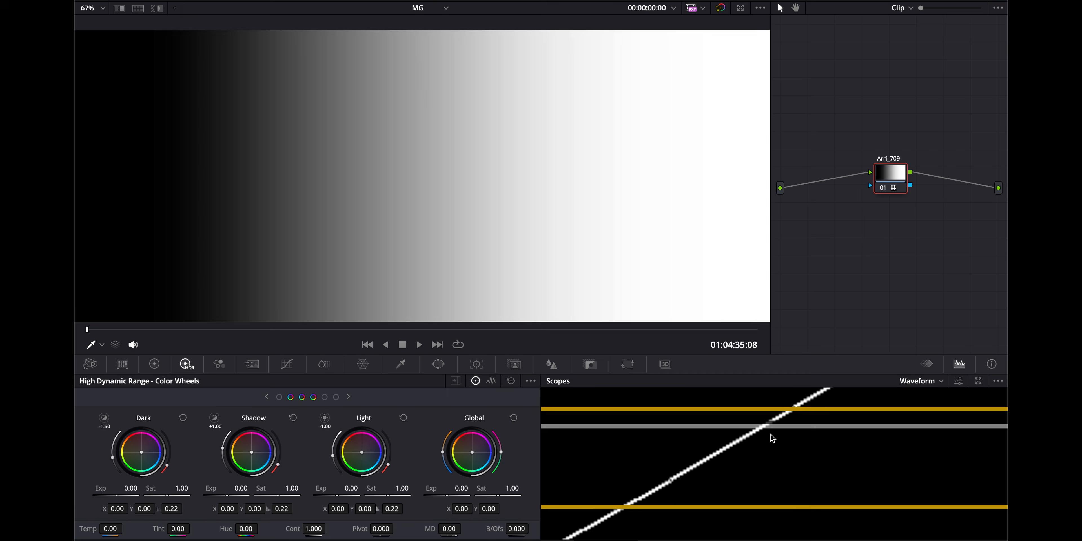
key("super+d")
key("super+d")
key("super+d")
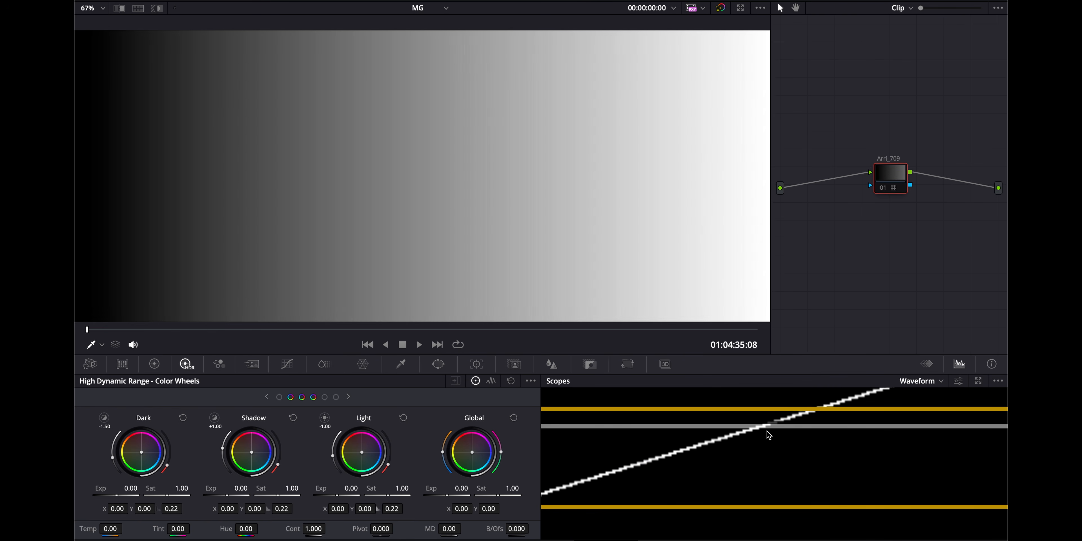
key("super+d")
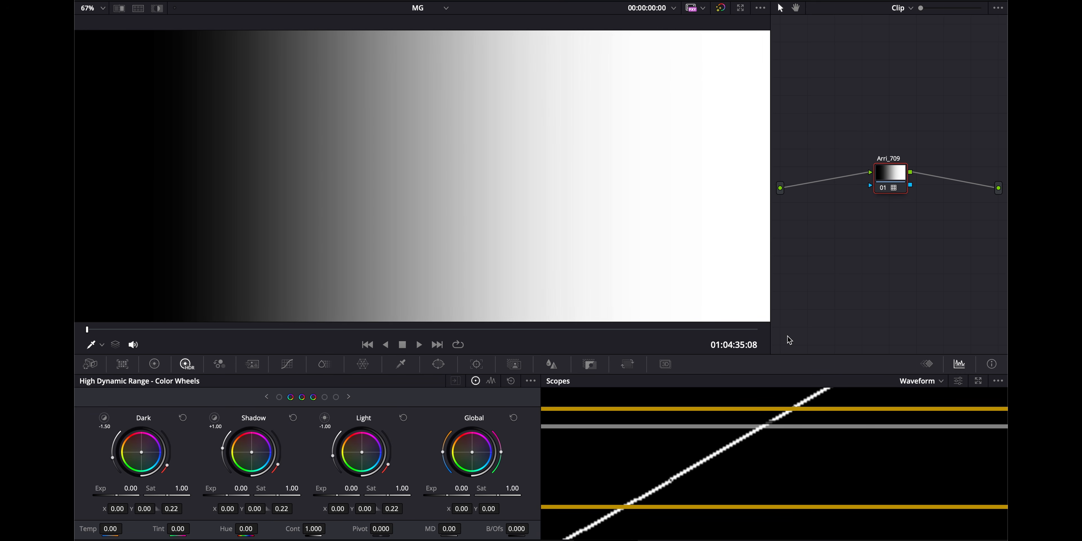
key("super+d")
key("super+d")
- Toggle the grade bypass on the ramp to examine how the F1_1118 look shifts the RGB waveform around middle gray
key("shift+d")
key("shift+d")
key("shift+d")
key("shift+d")
key("shift+d")
key("shift+d")
key("shift+d")
key("shift+d")
key("shift+d")
key("shift+d")
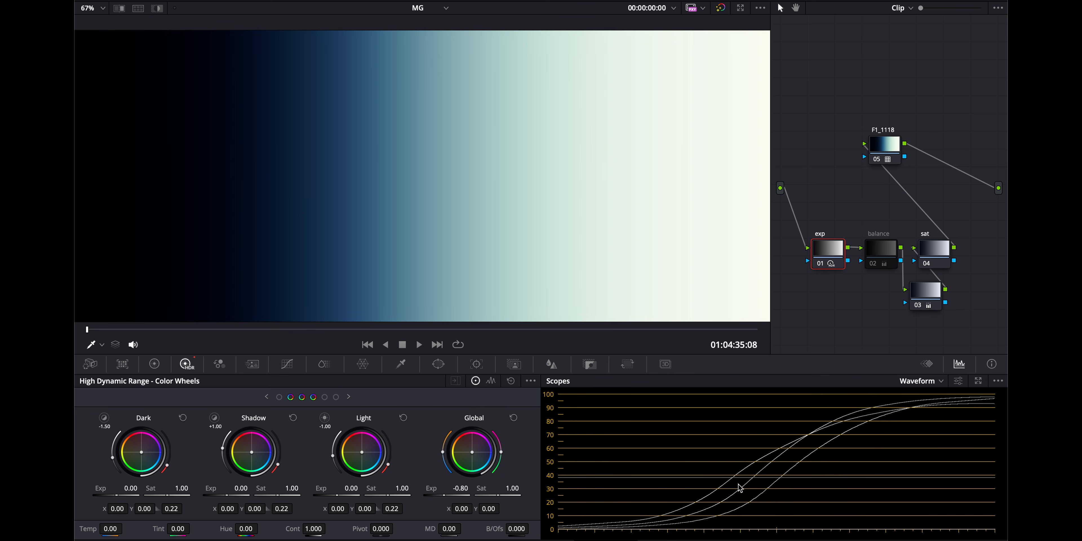
key("shift+d")
key("shift+d")
key("shift+d")
key("shift+d")
- Set the waveform scope to show only the Y (luma) channel
left_click(959, 381)
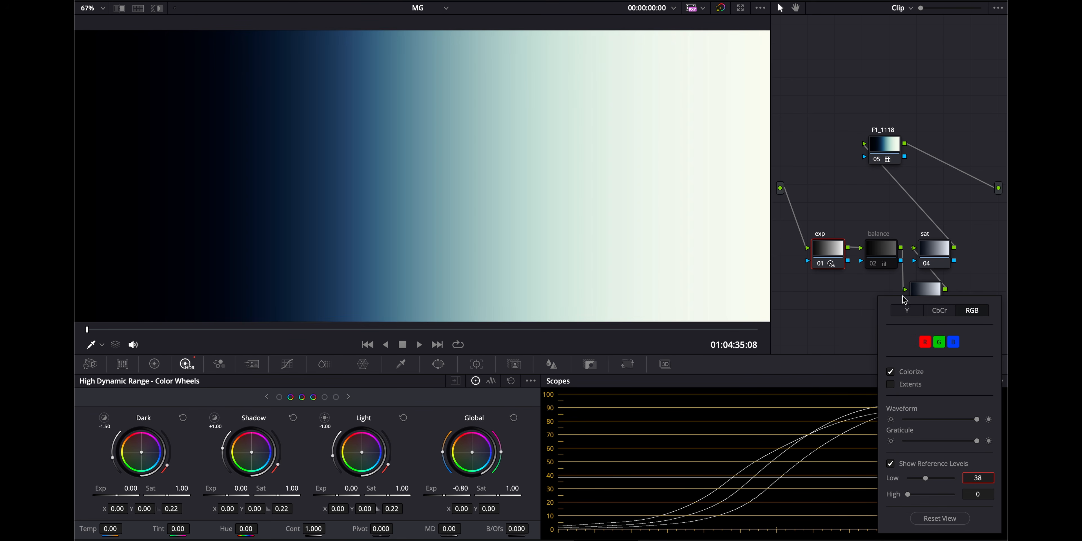
left_click(906, 311)
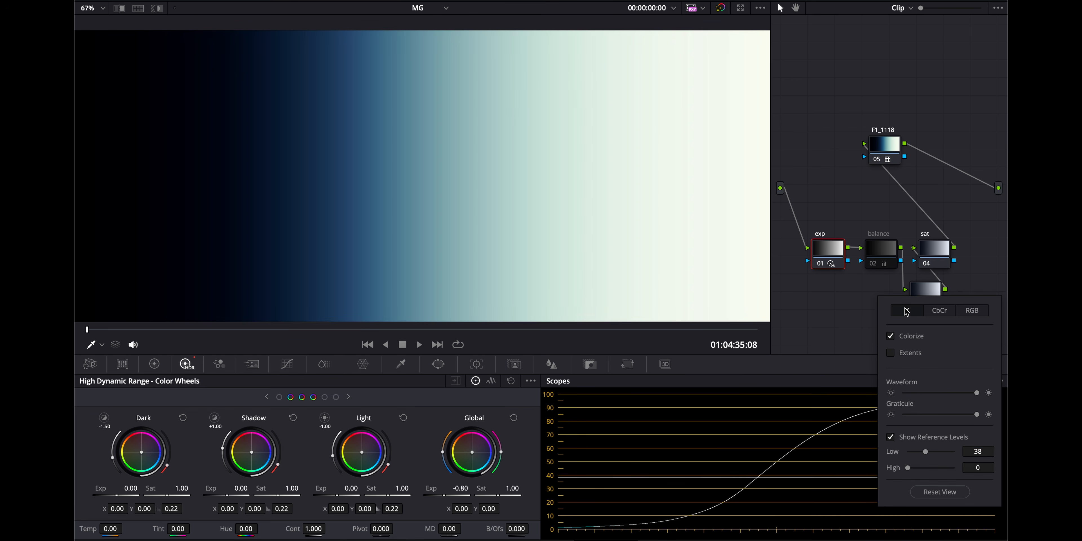
left_click(843, 341)
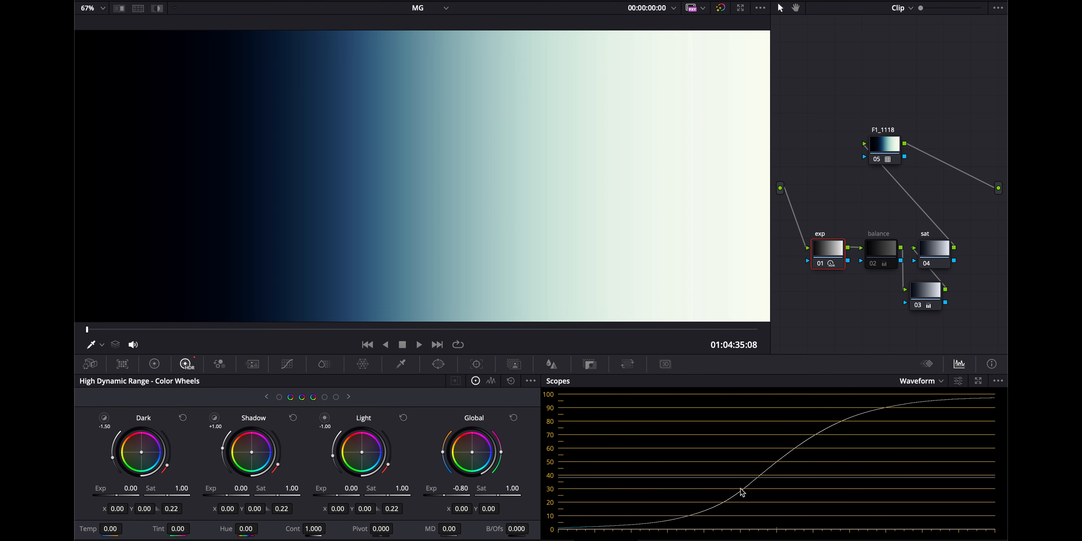
- Compare the ramp's bypassed and graded luma waveforms near the middle-gray reference line
key("shift+d")
key("shift+d")
key("shift+d")
key("shift+d")
key("shift+d")
key("shift+d")
scroll(761, 482, "up", 5)
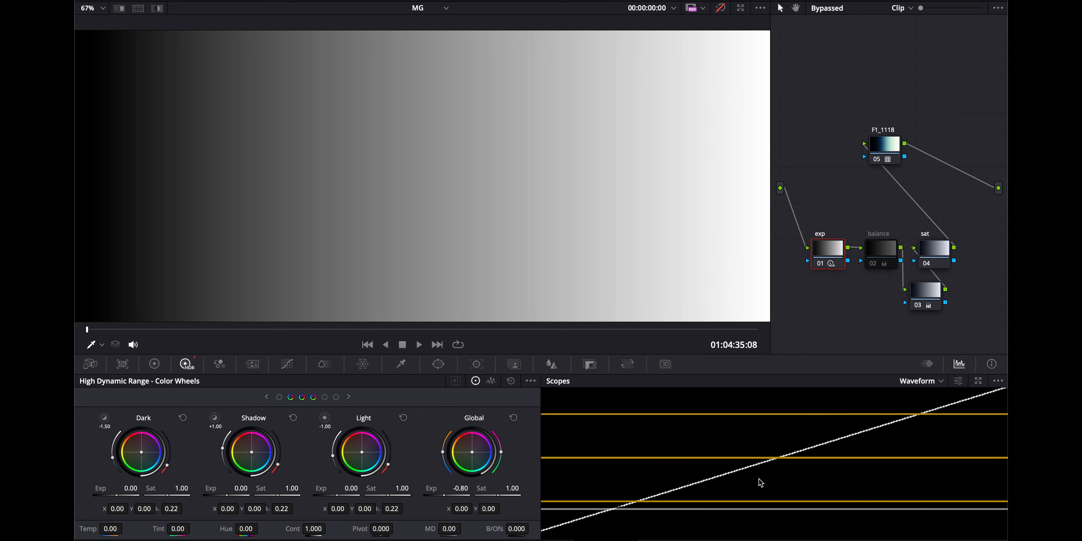
key("shift+d")
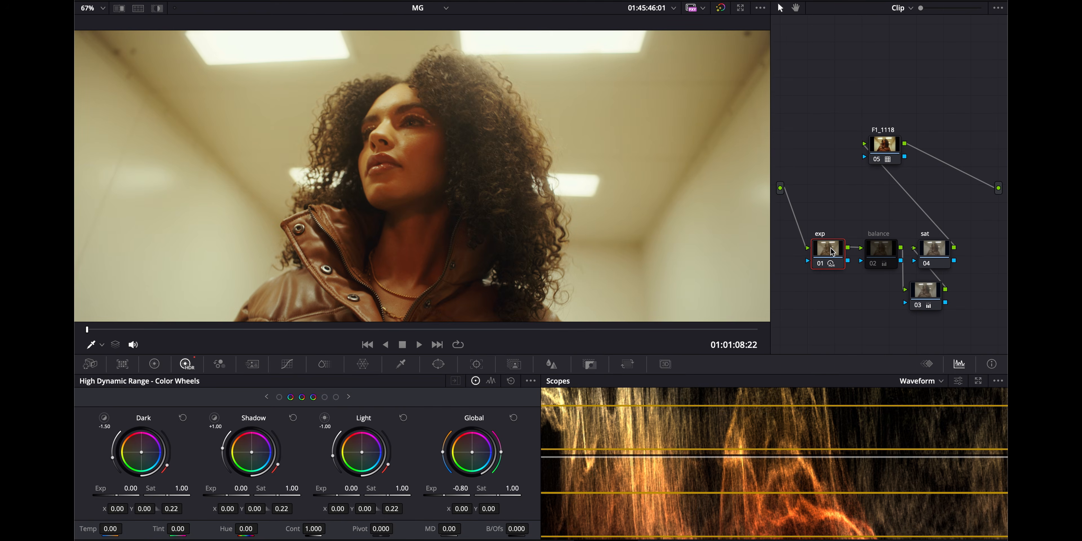
- Toggle the exp node off and on to compare the exposure of the woman's close-up
key("ctrl+d")
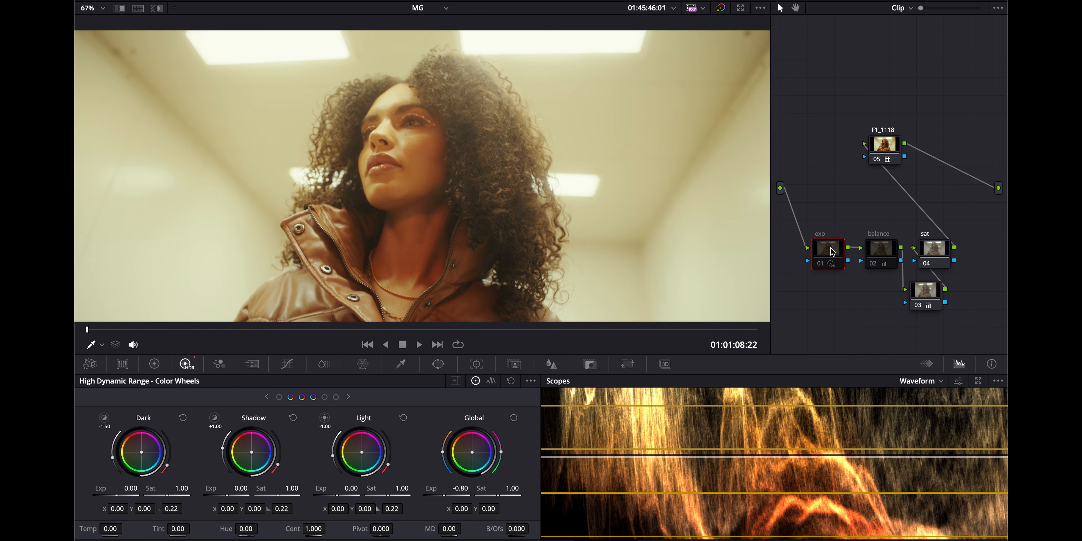
key("ctrl+d")
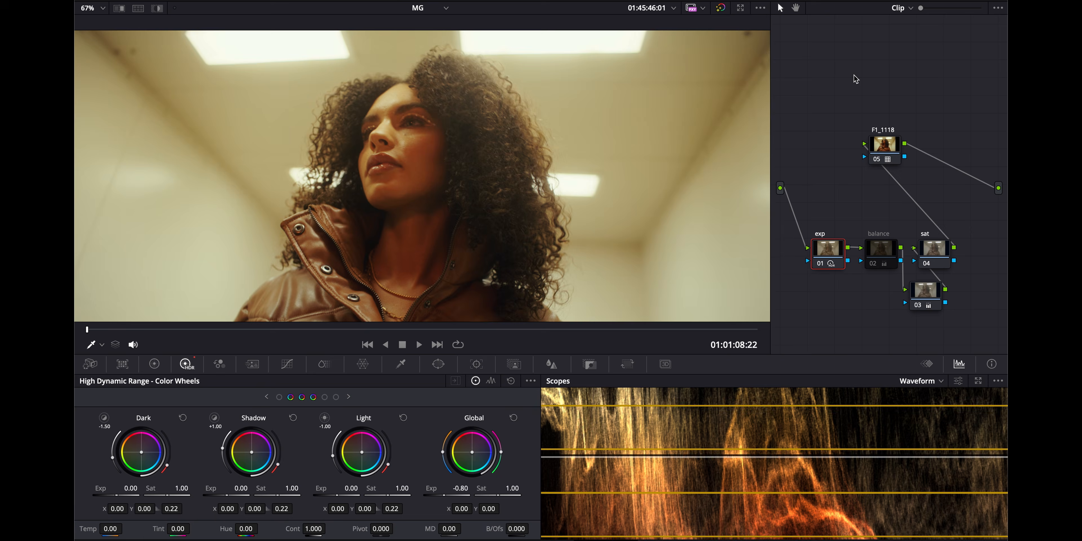
- Disable the exp node on the grayscale ramp and toggle the grade bypass to check middle gray on the waveform
key("Down")
key("Down")
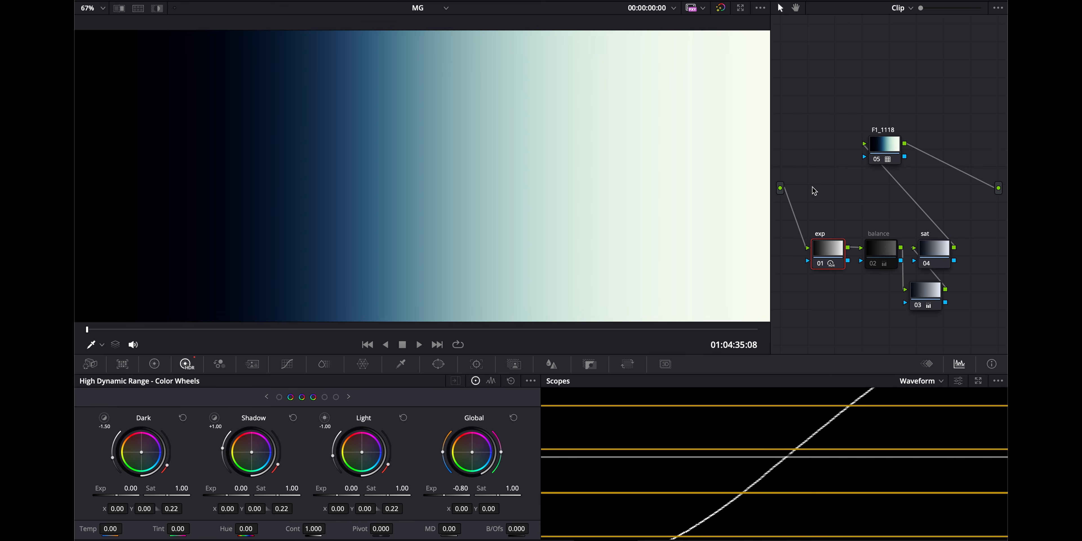
key("super+d")
key("shift+d")
key("shift+d")
key("shift+d")
key("shift+d")
key("shift+d")
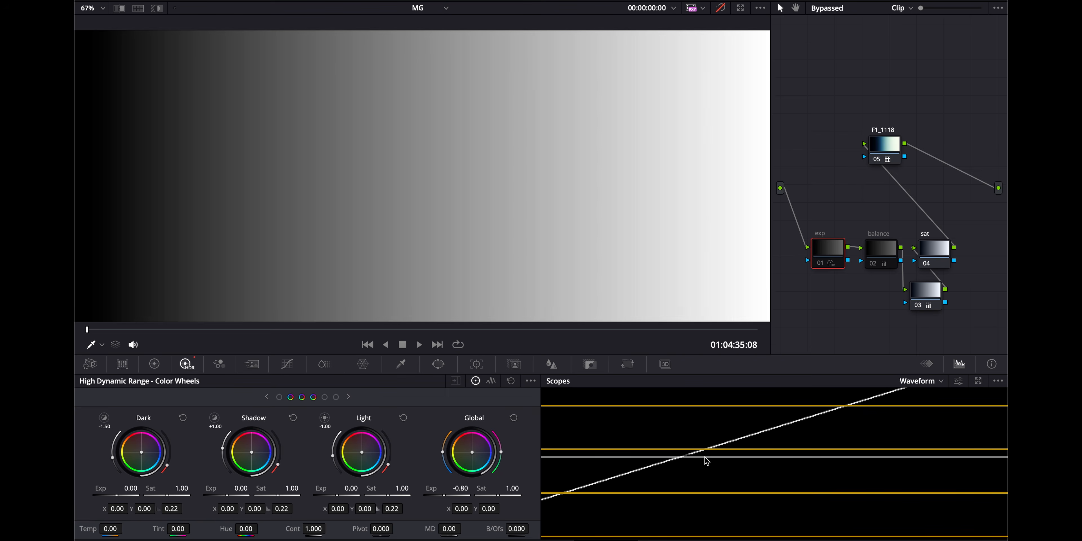
key("shift+d")
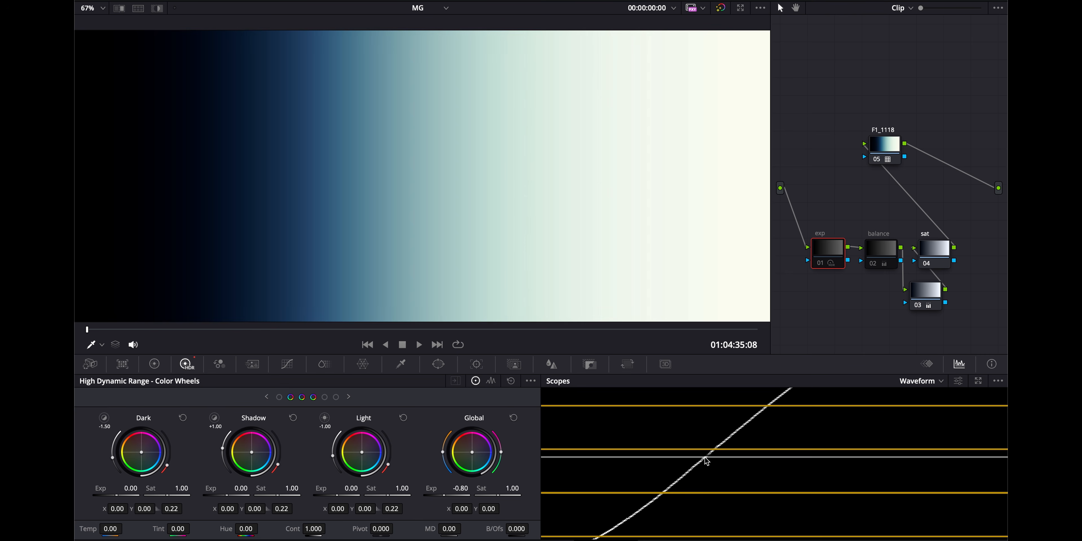
- Disable node 03 on the ramp and compare the bypassed and graded waveforms at the middle-gray line
left_click(928, 297)
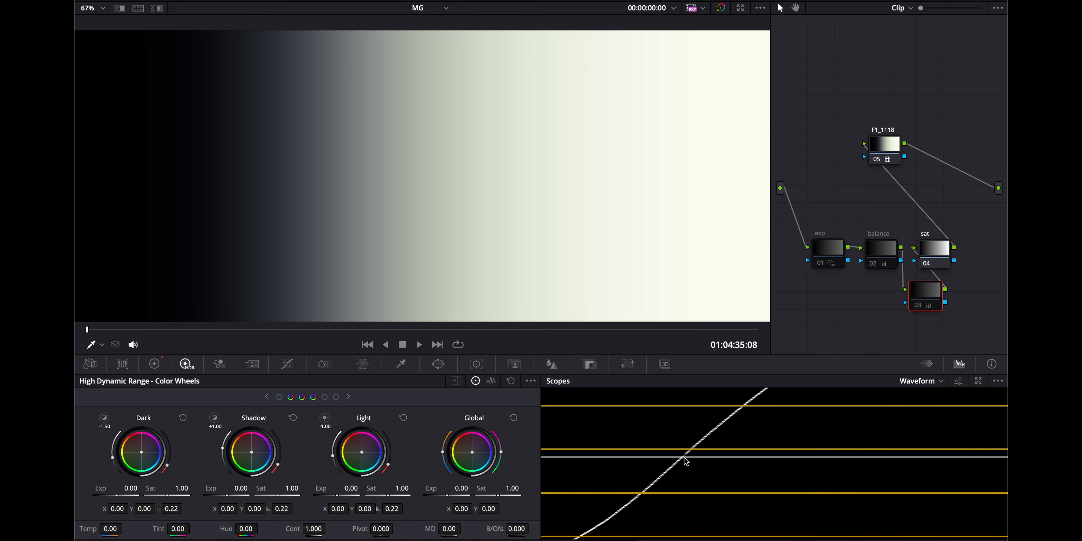
key("shift+d")
key("shift+d")
key("super+d")
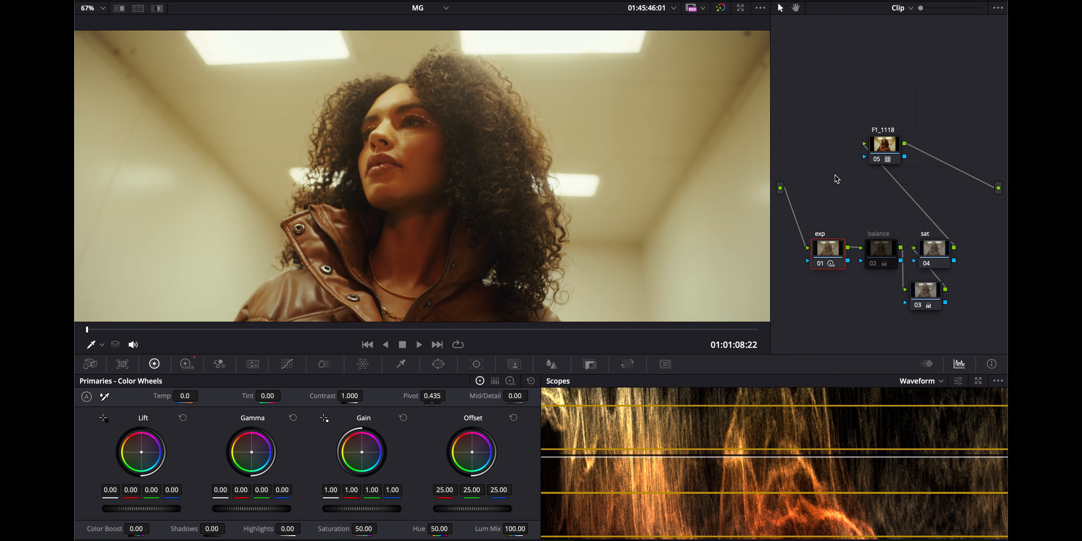
- Apply the F1_1118 node at timeline level and disable it on the close-up clip
left_click(885, 144)
left_click(905, 56)
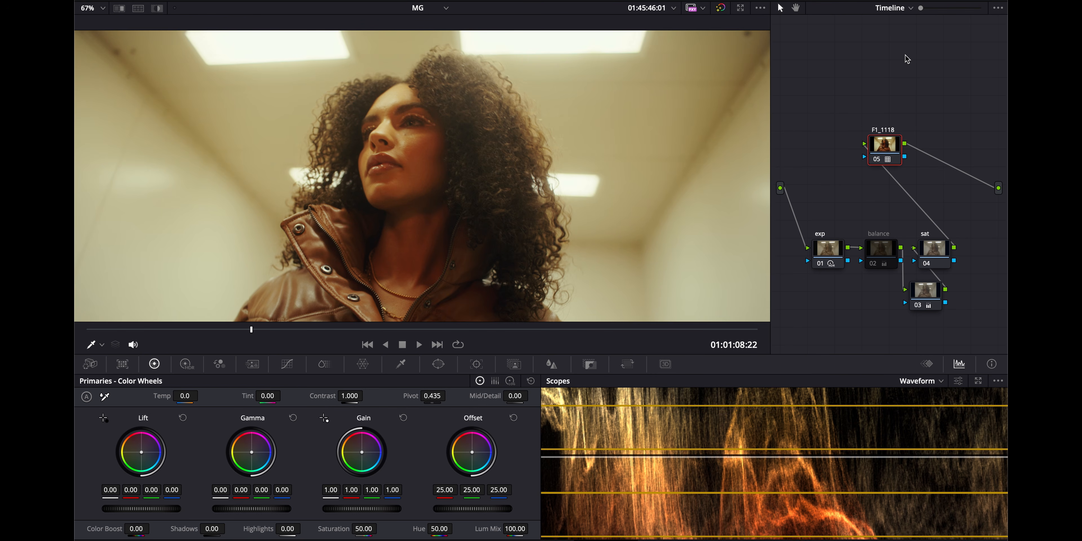
key("super+d")
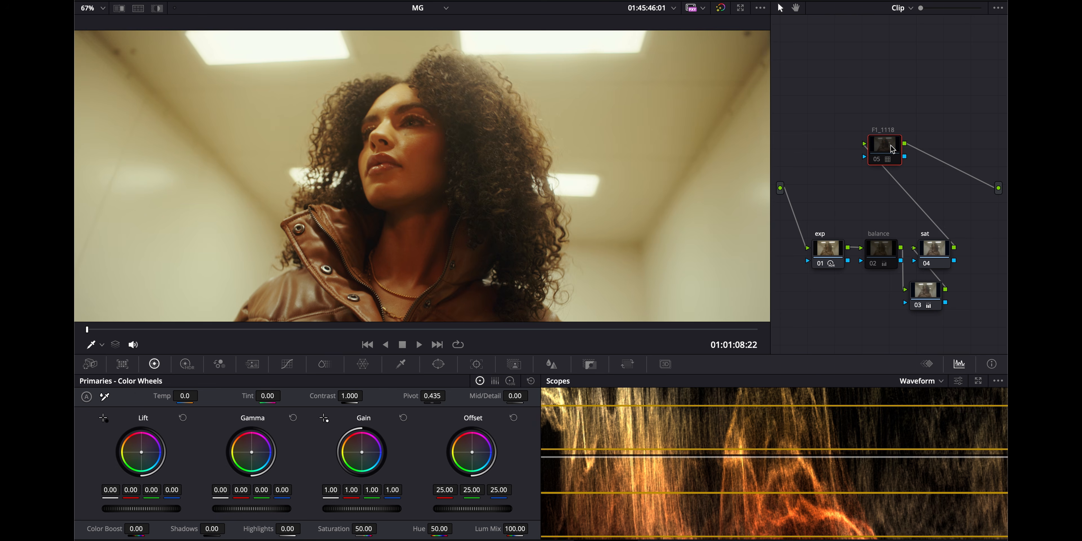
- Browse the woman's other clips and display the HDR wheels of the exp node
left_click(890, 247)
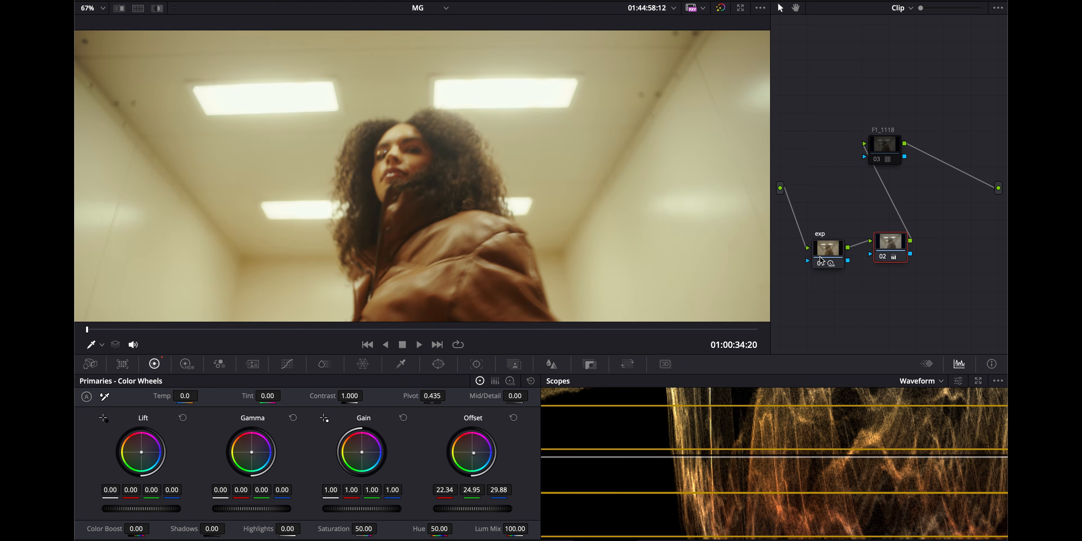
key("Up")
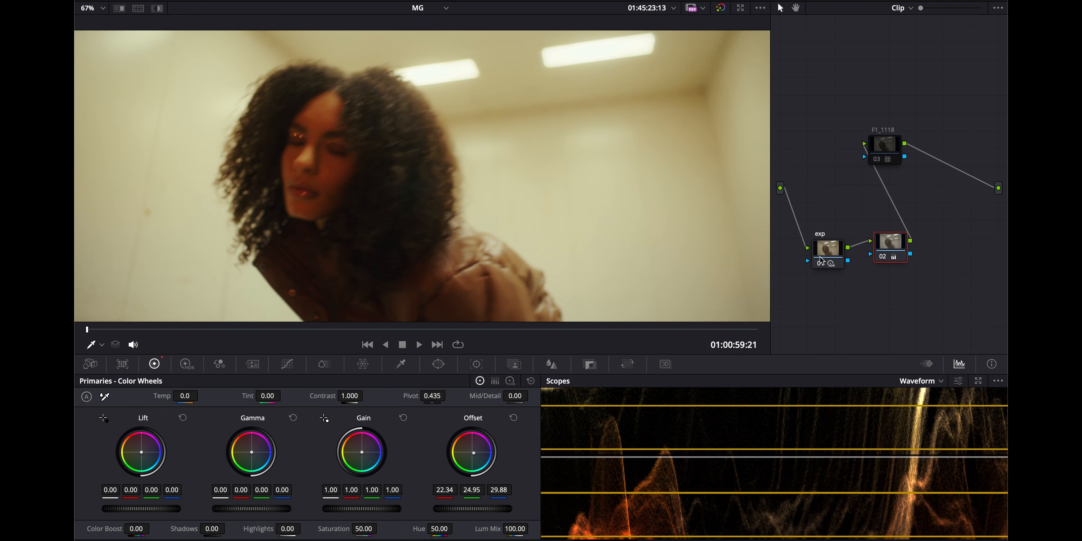
left_click(830, 252)
left_click(187, 364)
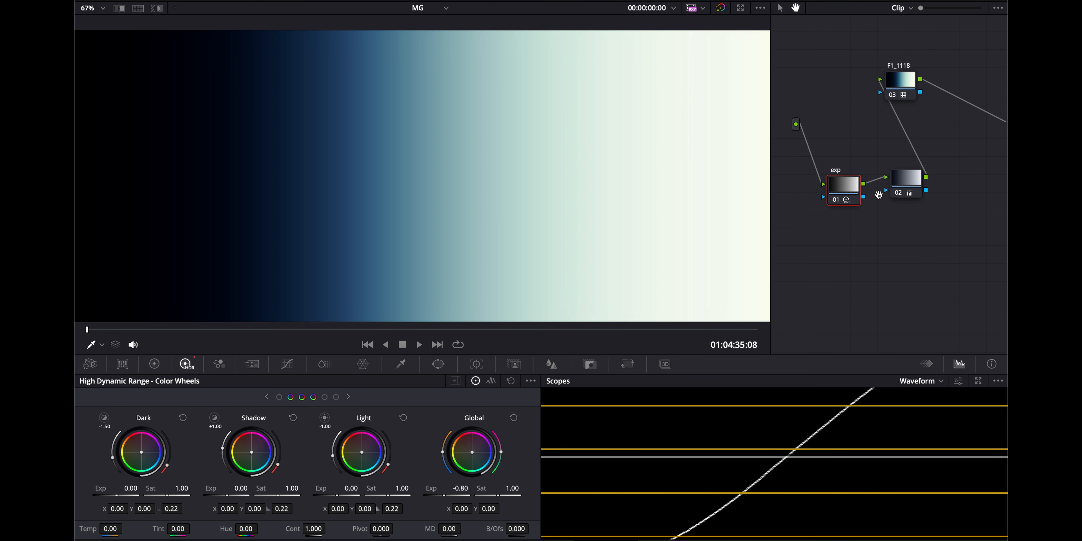
- Insert a node labelled exp ahead of the existing exp node on the grayscale ramp and toggle the grade bypass to compare
key("shift+s")
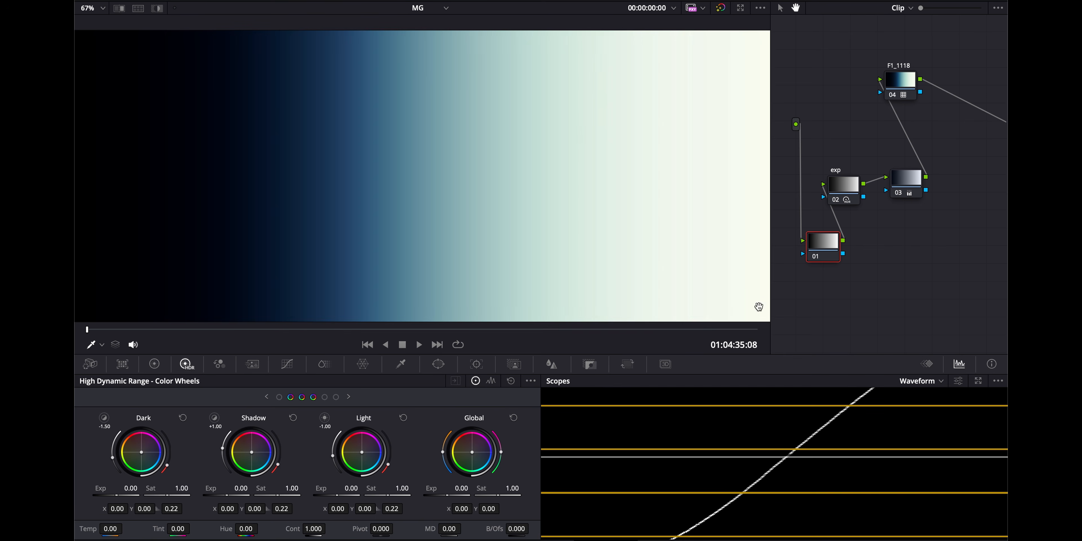
key("shift+d")
key("shift+d")
key("shift+d")
key("shift+d")
key("shift+d")
key("shift+d")
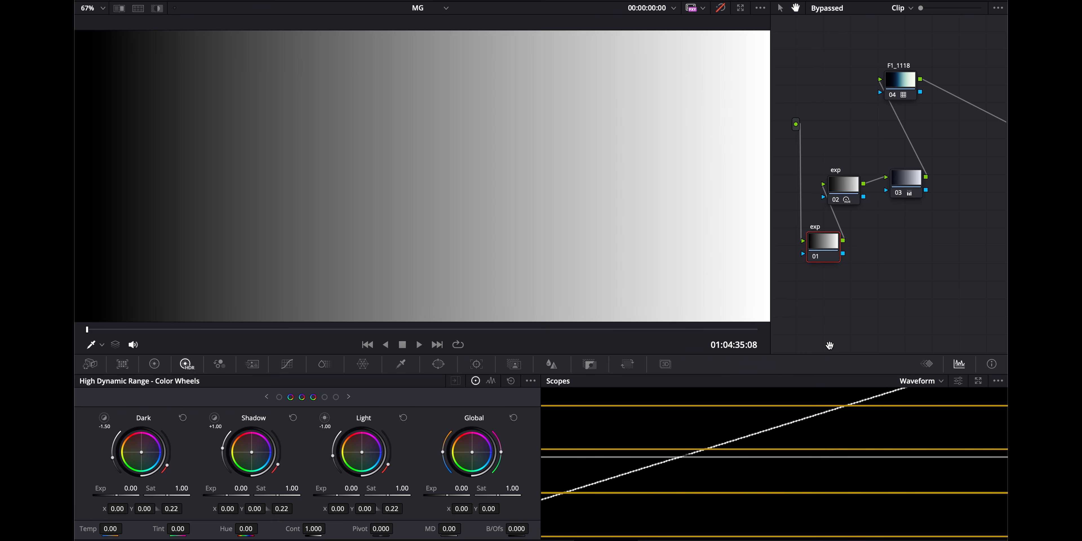
key("shift+d")
key("shift+d")
- Raise the Global exposure of the first exp node to 0.49 and toggle the grade bypass to compare the waveform at middle gray
left_click_drag(445, 490, 467, 489)
key("shift+d")
key("shift+d")
key("shift+d")
key("shift+d")
key("shift+d")
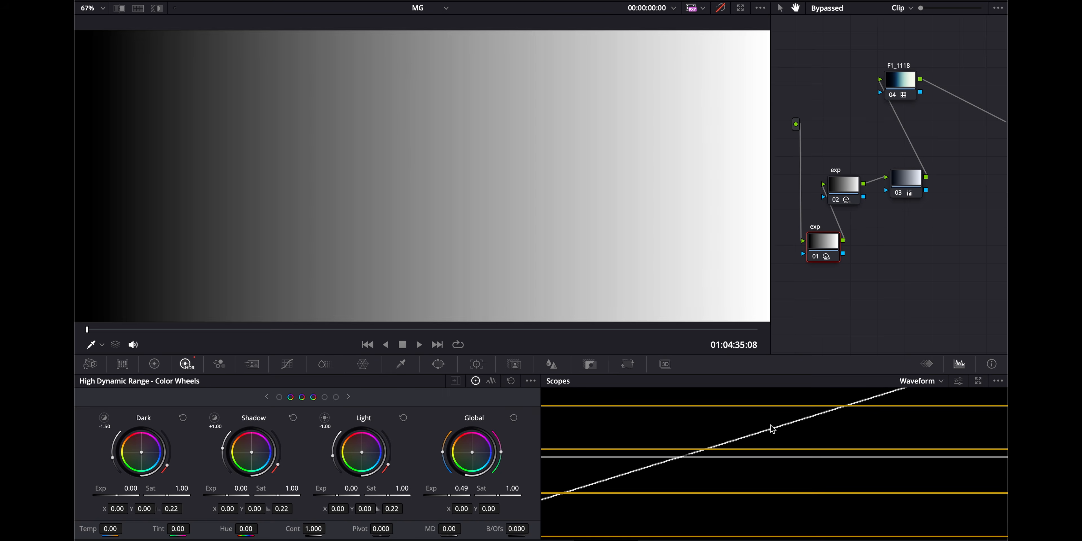
key("shift+d")
key("shift+d")
key("shift+d")
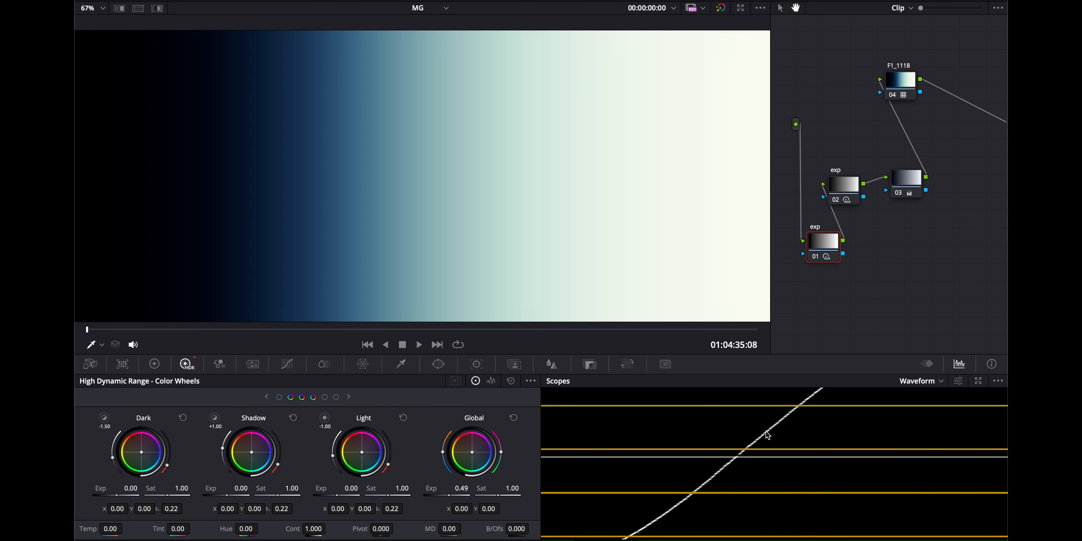
key("shift+d")
key("shift+d")
key("shift+d")
key("shift+d")
key("shift+d")
key("shift+d")
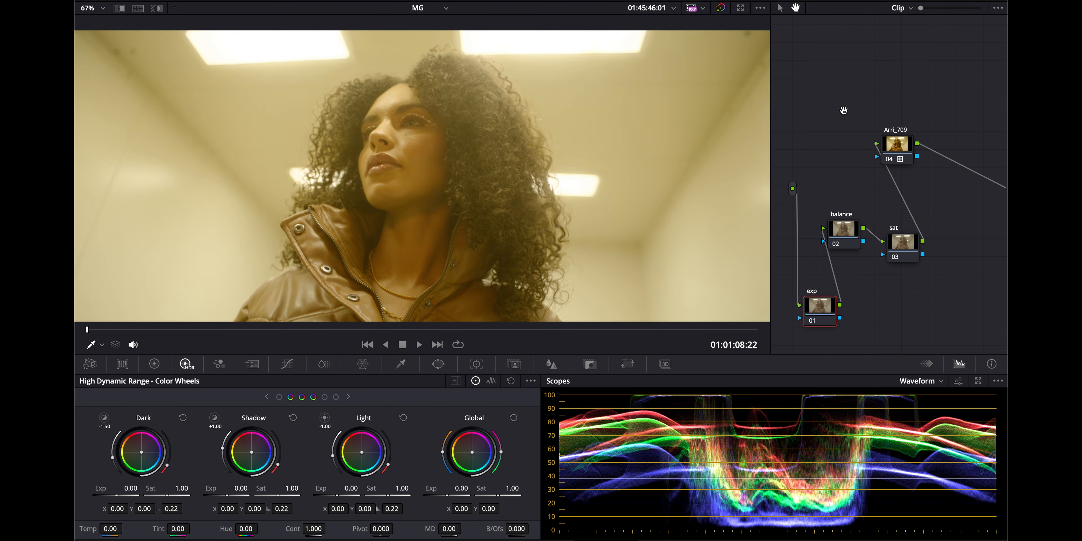
- Switch back and forth between the Arri_709 and F1_1118 grade versions of the close-up to compare their looks
key("super+b")
key("super+n")
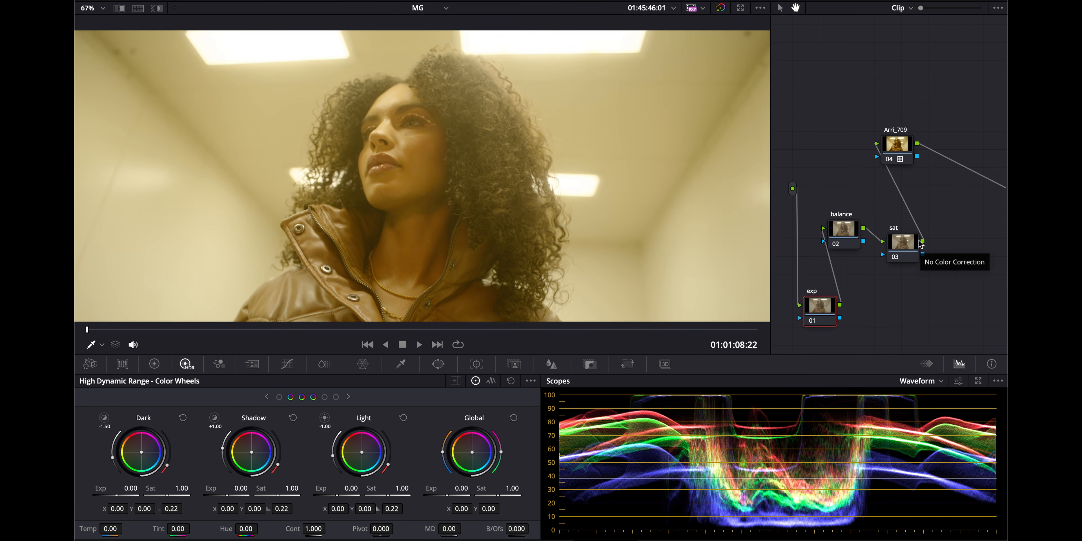
key("super+b")
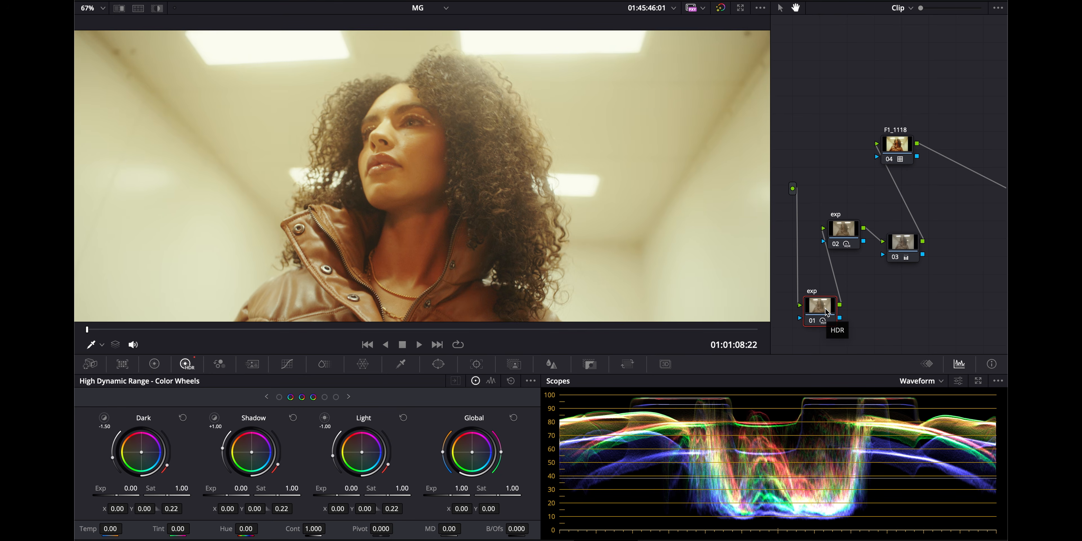
key("super+y")
key("super+b")
key("super+b")
key("super+n")
key("super+n")
key("super+b")
key("super+n")
key("super+b")
key("super+n")
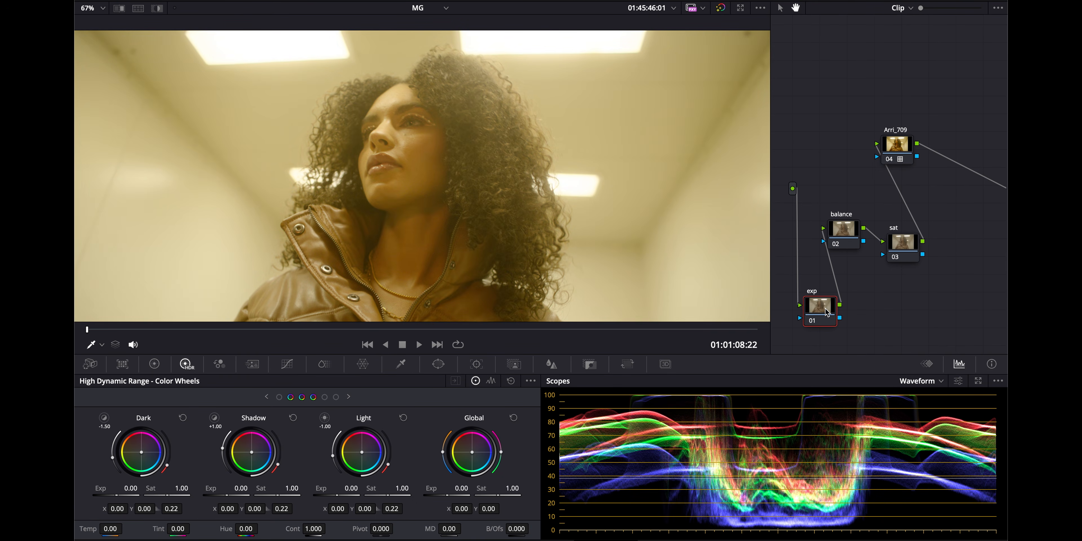
key("super+b")
key("super+n")
key("super+b")
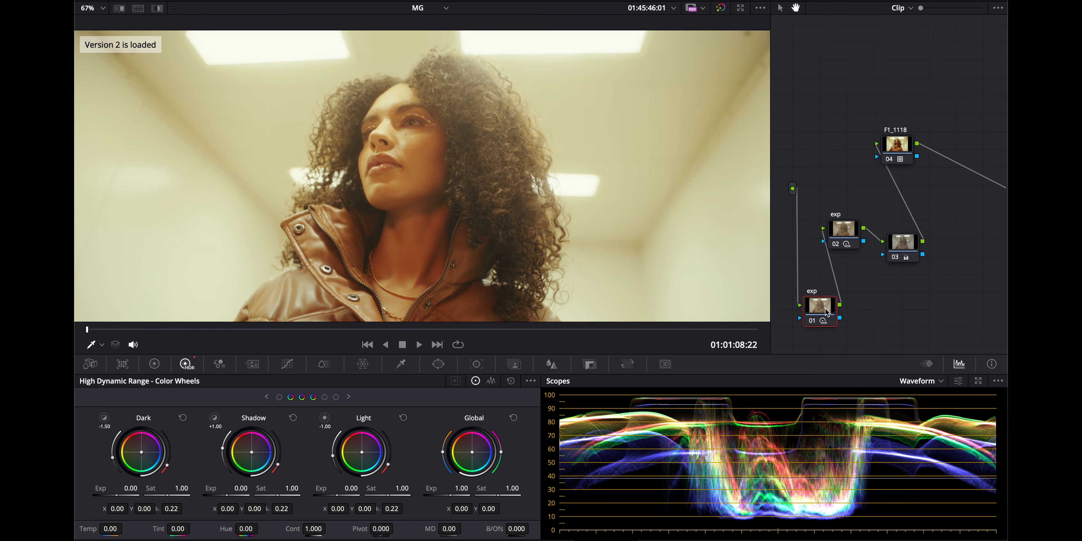
key("super+n")
key("super+b")
- Change the node graph level and pull the custom curve down in the lower midtones for the close-up
left_click(899, 8)
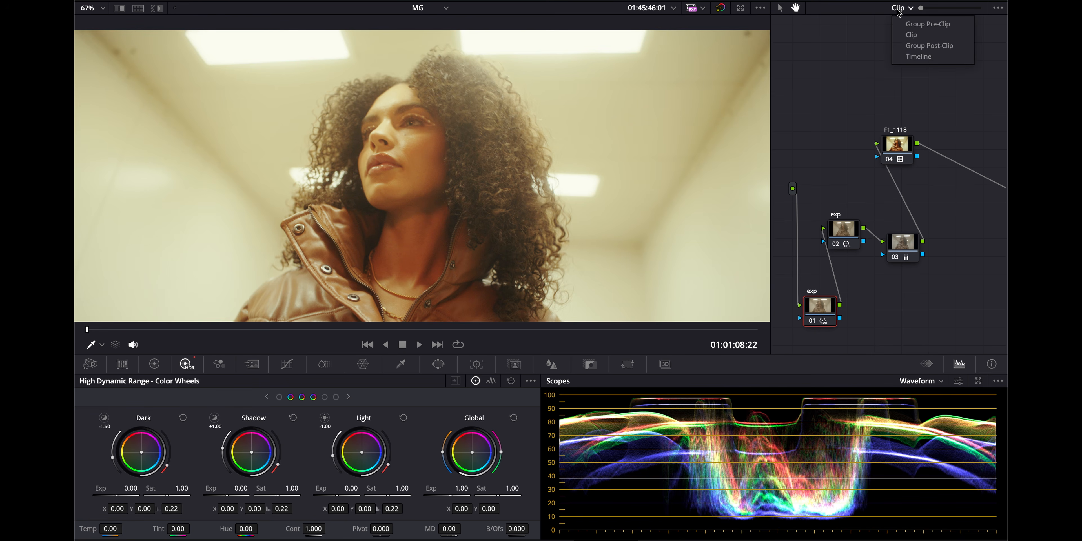
left_click(907, 51)
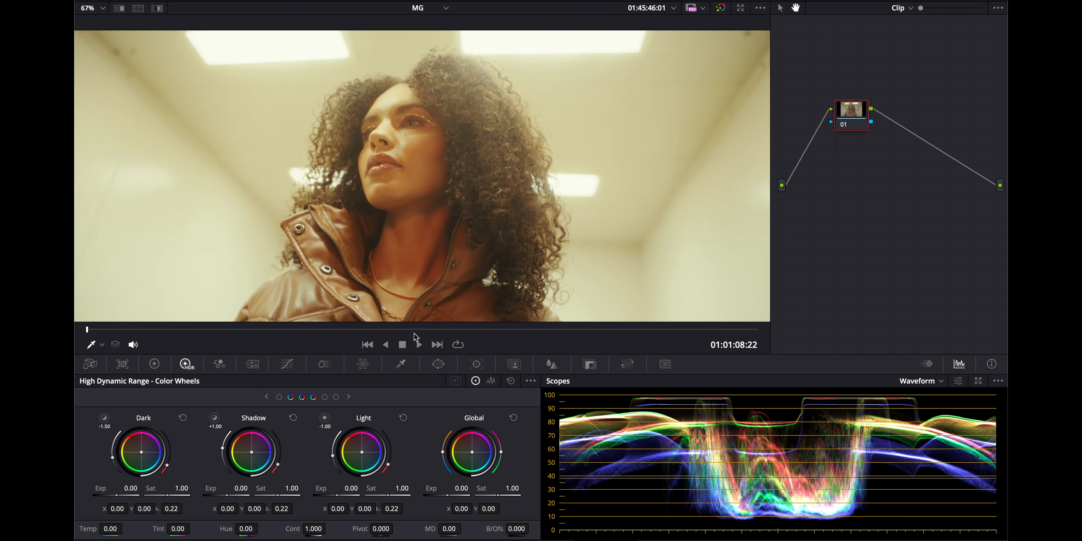
left_click(287, 364)
left_click_drag(213, 480, 213, 495)
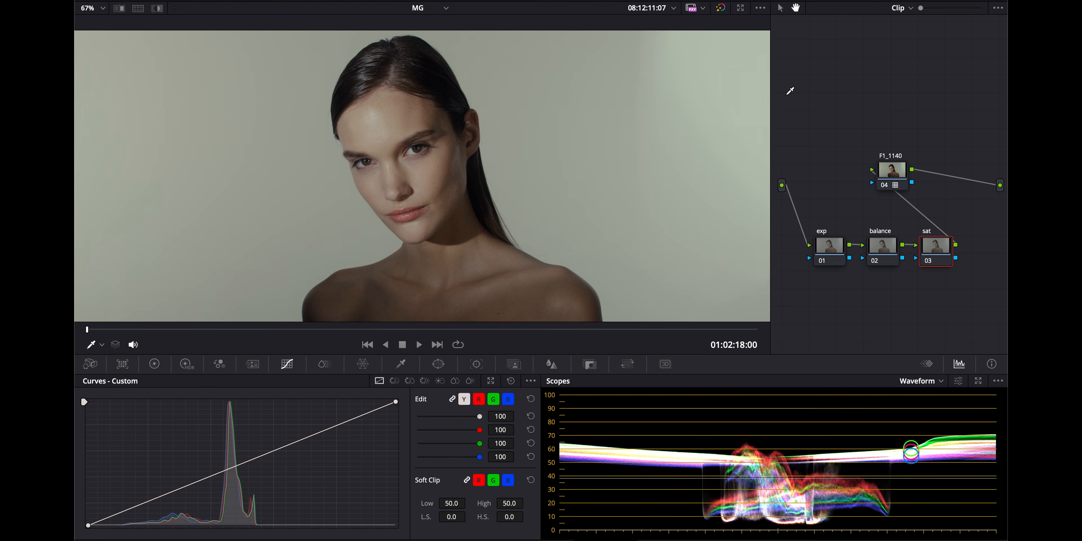
- Undo and redo the last change repeatedly to compare the dark-haired woman's studio portrait before and after
key("ctrl+z")
key("ctrl+shift+z")
key("ctrl+z")
key("ctrl+shift+z")
key("ctrl+z")
key("ctrl+shift+z")
key("ctrl+z")
key("ctrl+shift+z")
- Neutralize the green cast of the studio portrait with the primaries on the balance node
left_click(881, 248)
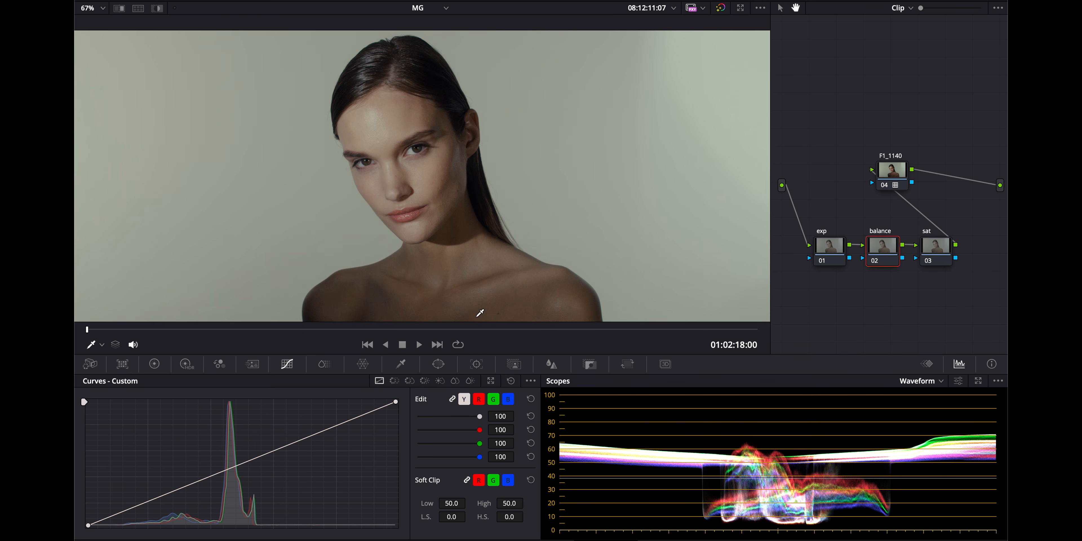
left_click(154, 364)
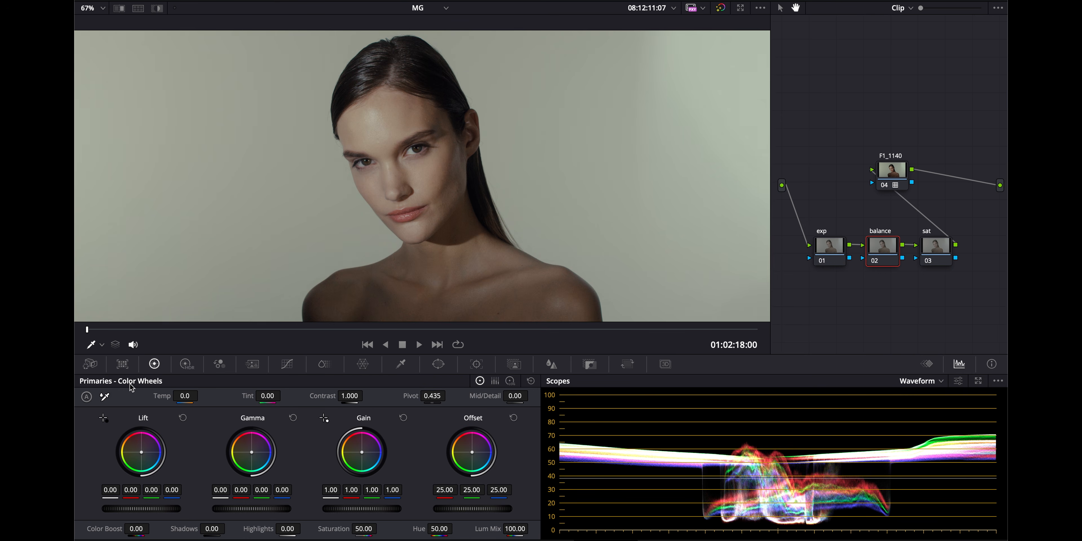
left_click(320, 187)
- Add a serial node after the sat node, set its contrast to 0 and raise its pivot to 0.554
left_click(932, 247)
key("alt+s")
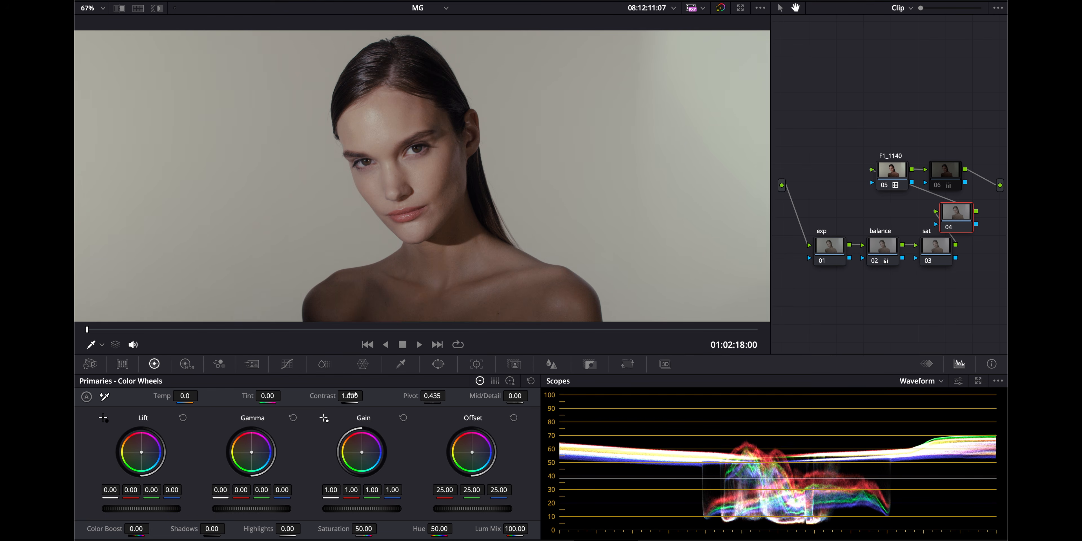
left_click_drag(350, 396, 274, 396)
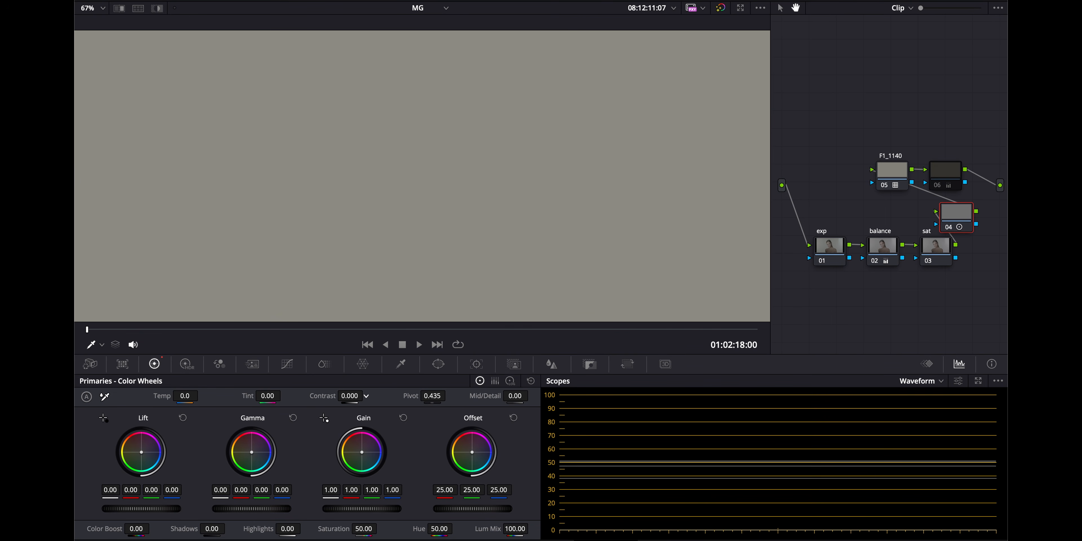
mouse_move(428, 399)
left_mouse_down()
mouse_move(495, 397)
mouse_move(419, 397)
mouse_move(448, 397)
left_mouse_up()
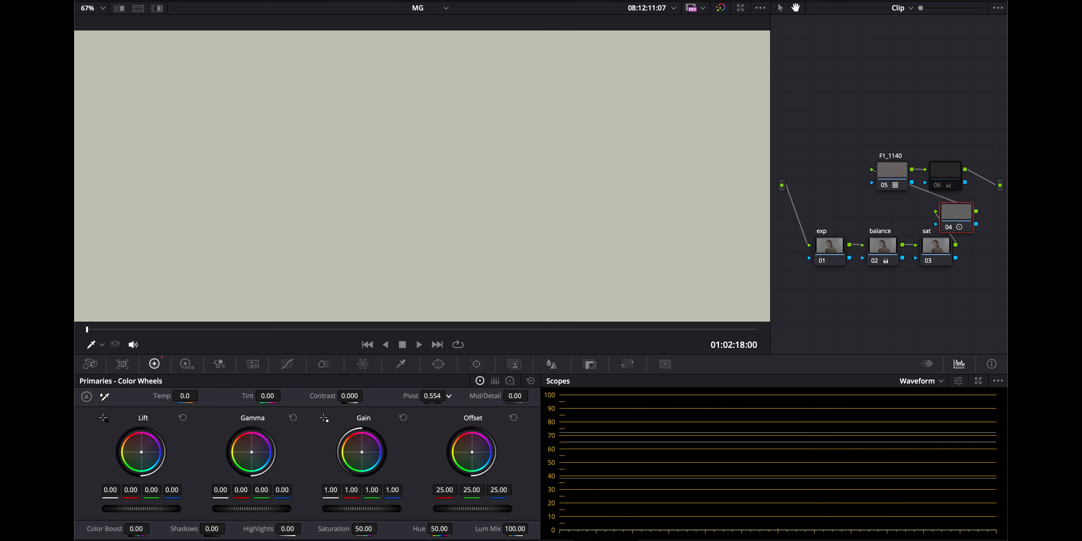
- Switch the waveform to luma (Y) and lower the new node's pivot to 0.380, on the 38 reference level
left_click(959, 380)
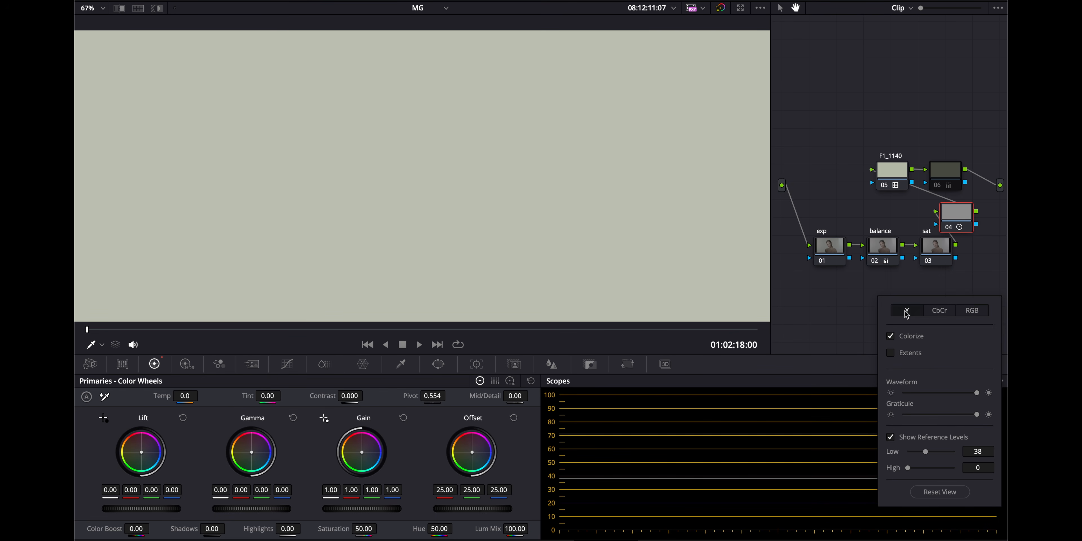
left_click(831, 316)
left_click_drag(437, 397, 426, 396)
scroll(671, 476, "up", 10)
scroll(671, 475, "down", 4)
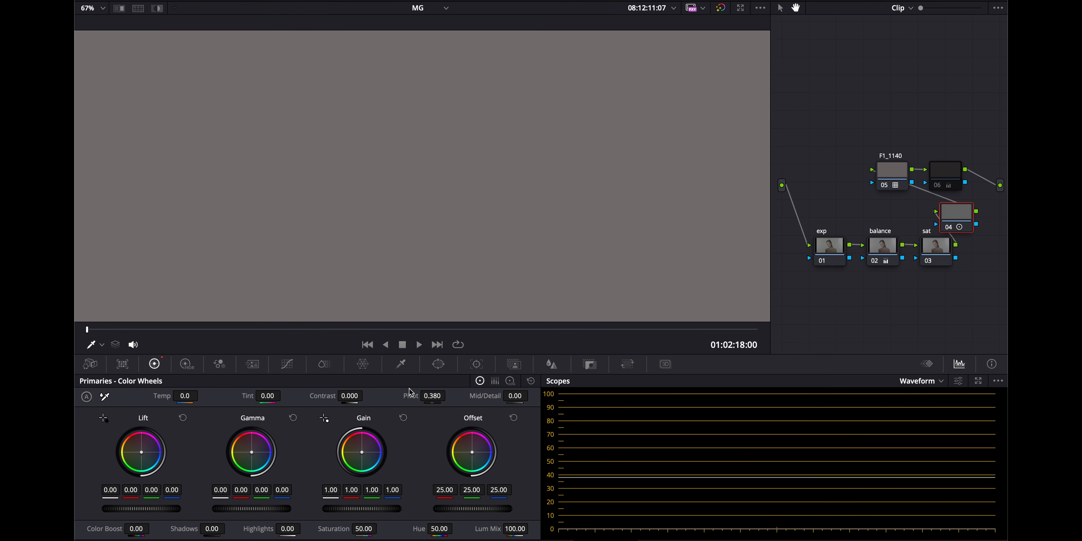
- Reset the node's contrast, test it at 0.672 and 1.042, and set it to 1.192
double_click(324, 395)
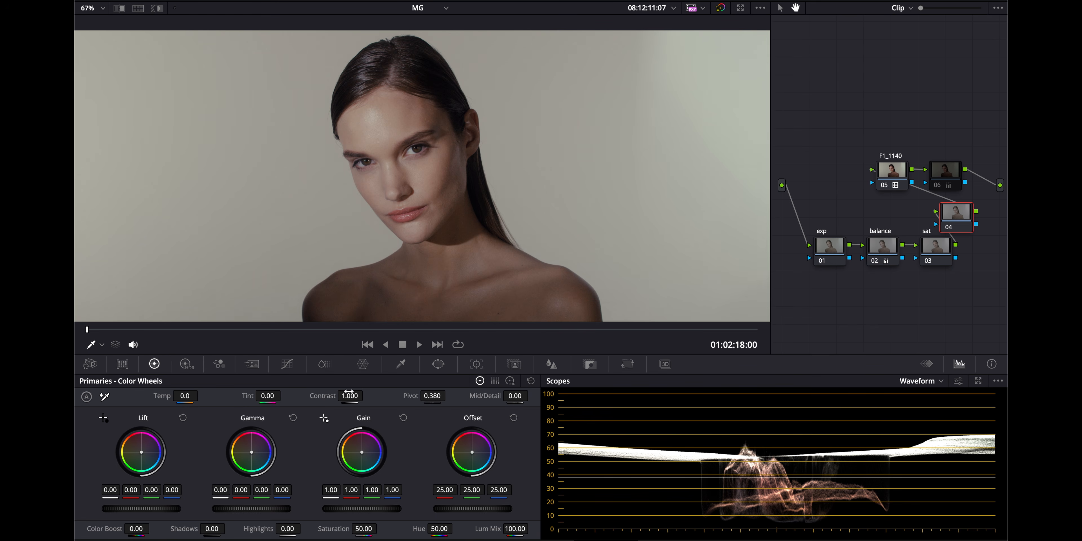
mouse_move(349, 396)
left_mouse_down()
mouse_move(366, 395)
mouse_move(352, 396)
left_mouse_up()
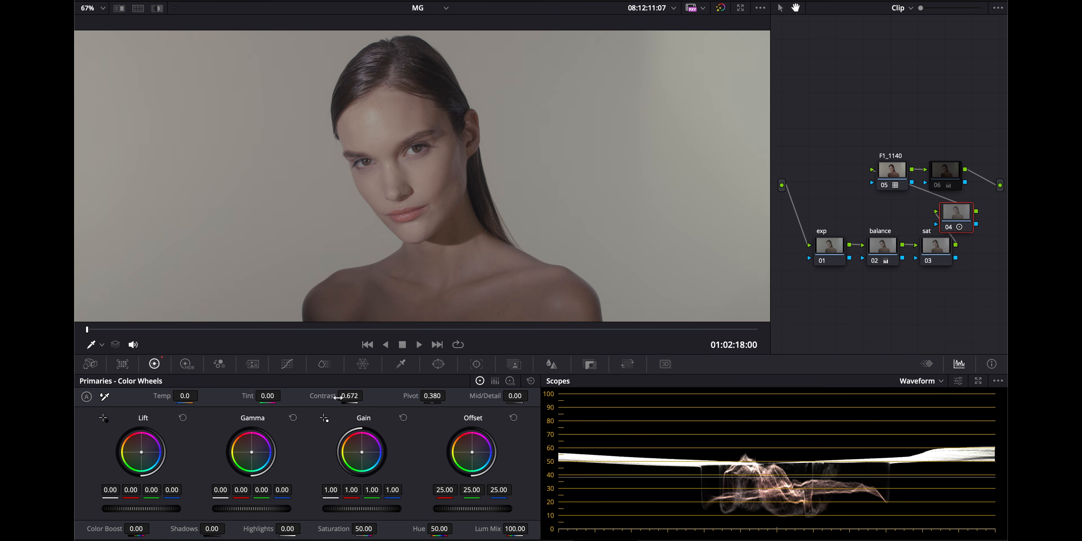
mouse_move(345, 396)
left_mouse_down()
mouse_move(420, 396)
mouse_move(366, 394)
left_mouse_up()
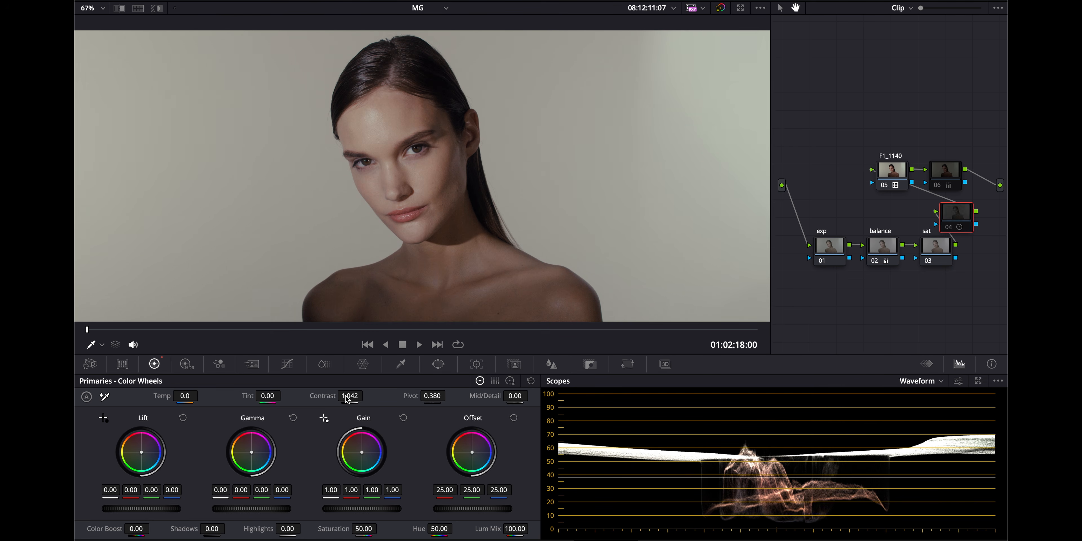
left_click_drag(352, 396, 383, 396)
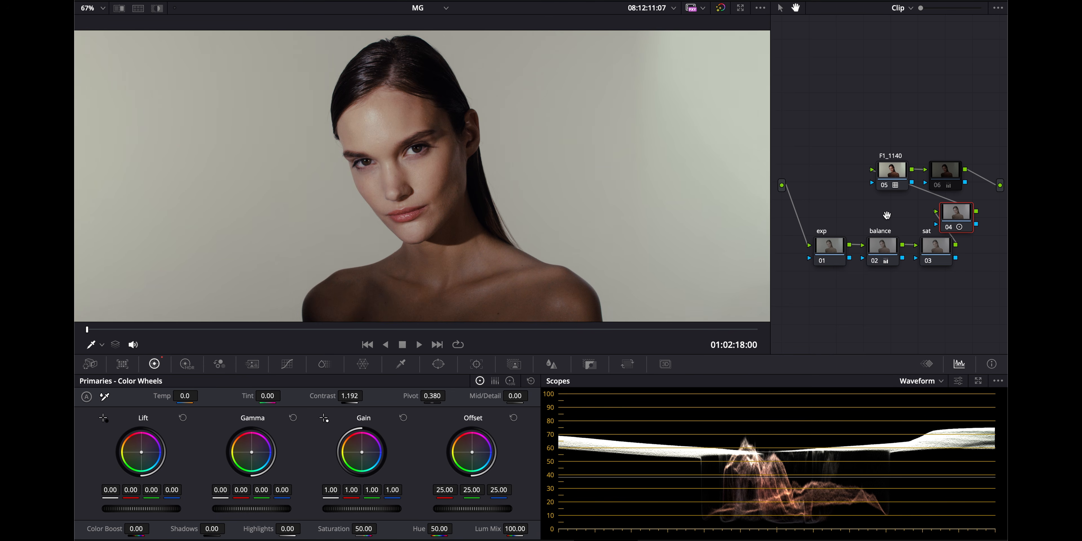
- Move the sat node below the chain, set its ColorSlice skin density to 0.19 and adjust the skin saturation
left_click_drag(936, 247, 927, 293)
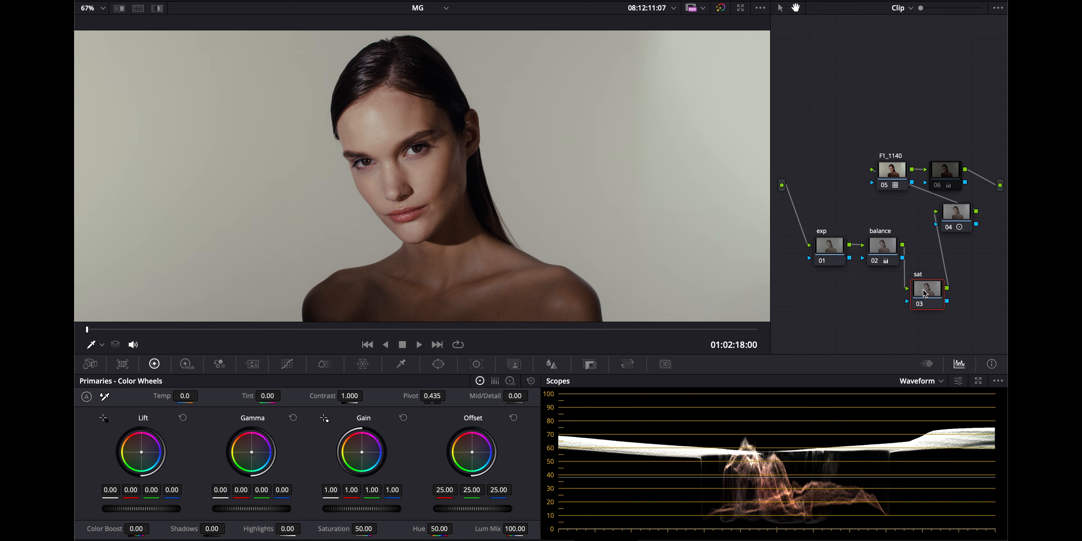
left_click(328, 368)
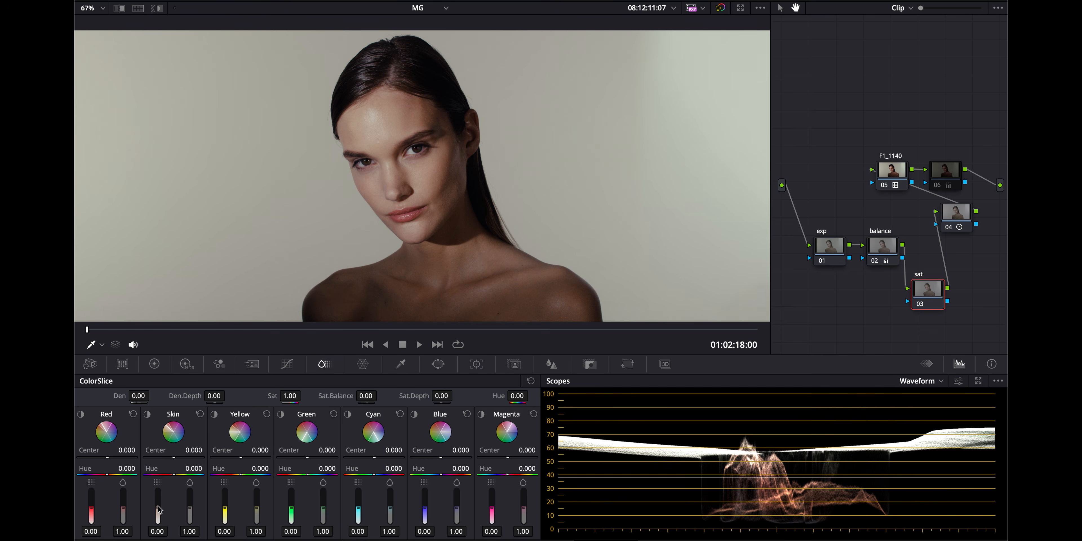
left_click_drag(157, 512, 157, 505)
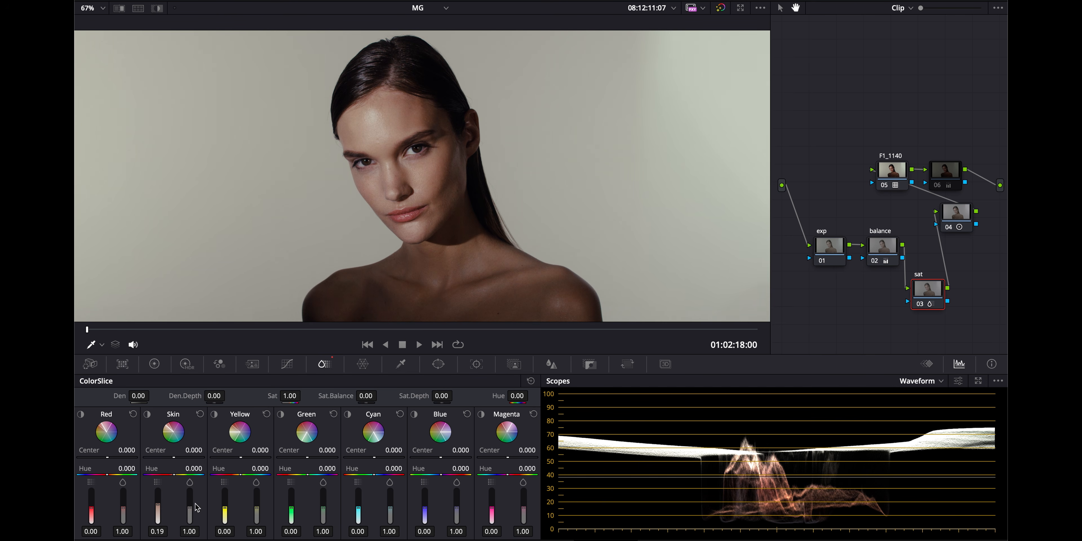
left_click_drag(189, 508, 190, 510)
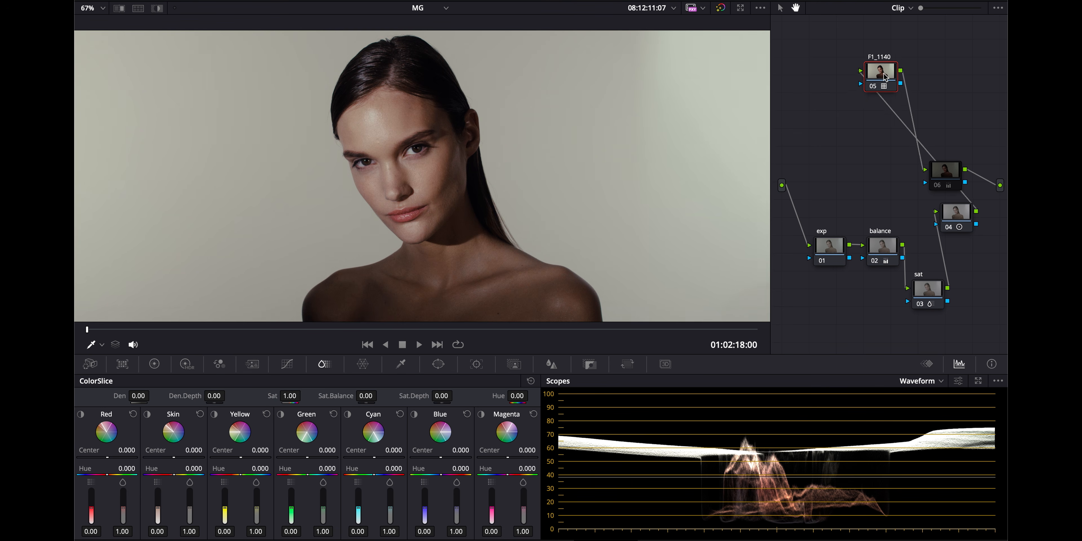
- Move the F1_1140 node farther away from the other nodes in the graph
left_click_drag(884, 77, 856, 66)
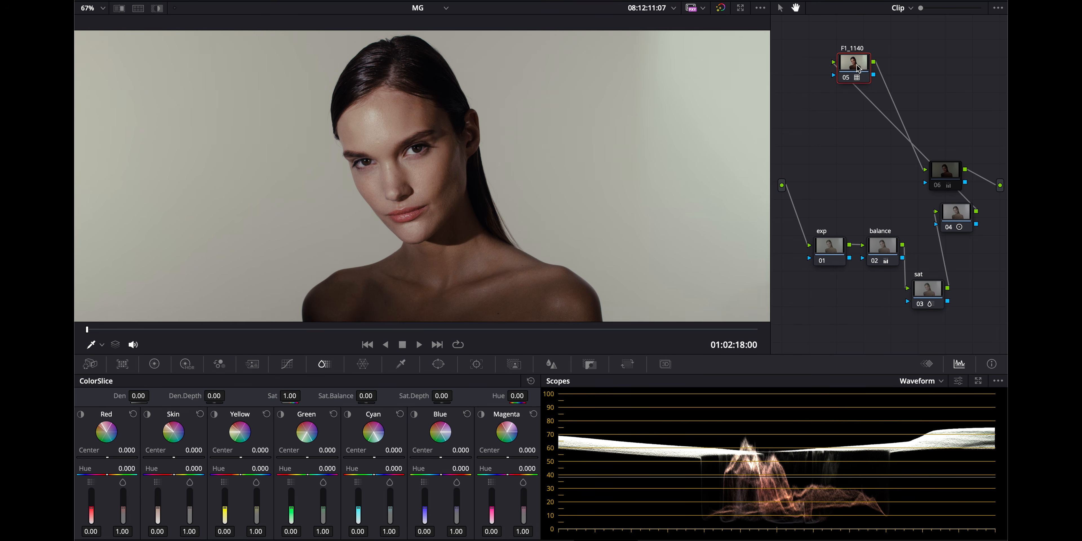